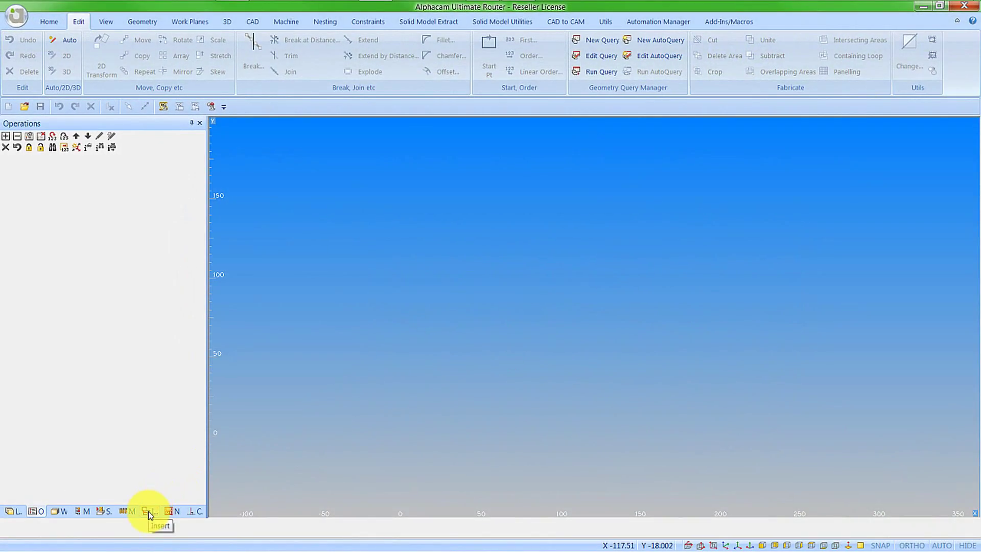
Browse the insert library and open Rectangular Panel Door.aeps from the Cabinet Doors folder
{"action": "left_click", "coordinate": [149, 512]}
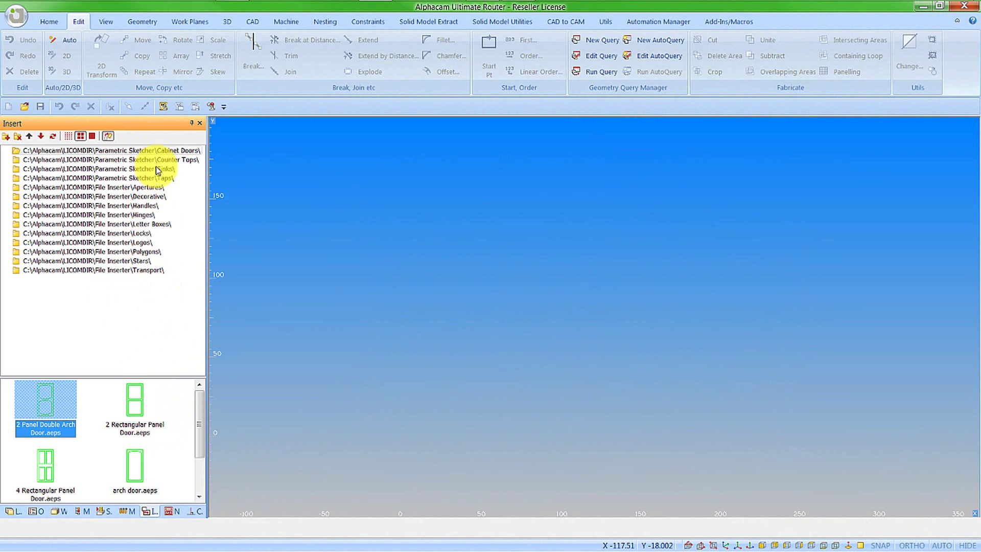
{"action": "left_click", "coordinate": [128, 159]}
{"action": "left_click", "coordinate": [128, 271]}
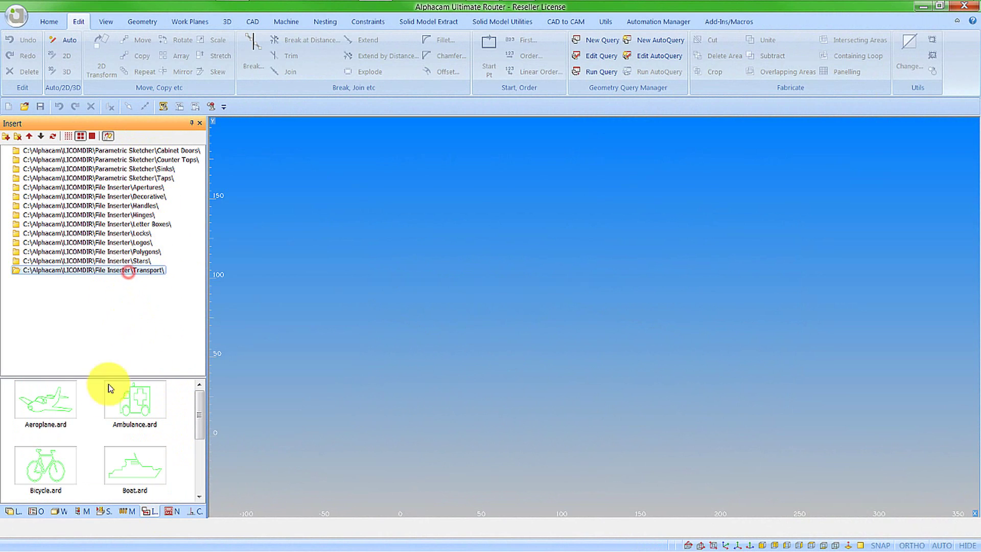
{"action": "left_click", "coordinate": [96, 262]}
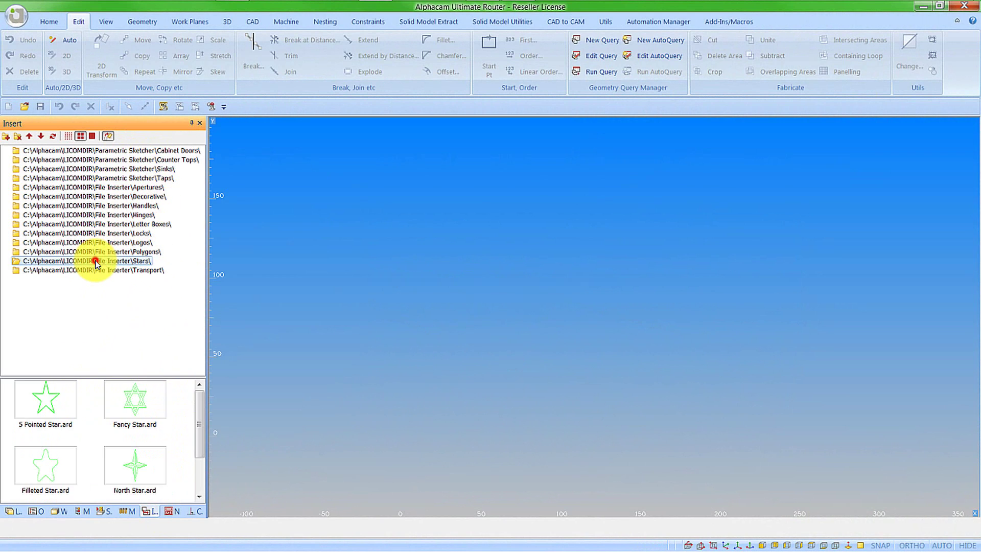
{"action": "left_click", "coordinate": [123, 151]}
{"action": "mouse_move", "coordinate": [200, 412]}
{"action": "left_mouse_down"}
{"action": "mouse_move", "coordinate": [199, 461]}
{"action": "mouse_move", "coordinate": [134, 472]}
{"action": "mouse_move", "coordinate": [186, 449]}
{"action": "mouse_move", "coordinate": [417, 278]}
{"action": "left_mouse_up"}
Set the panel door's corner_rad to 2 and Border to 65, and accept the parameters
{"action": "left_click", "coordinate": [300, 239]}
{"action": "double_click", "coordinate": [301, 239]}
{"action": "type", "text": "2"}
{"action": "left_click", "coordinate": [354, 350]}
{"action": "double_click", "coordinate": [300, 251]}
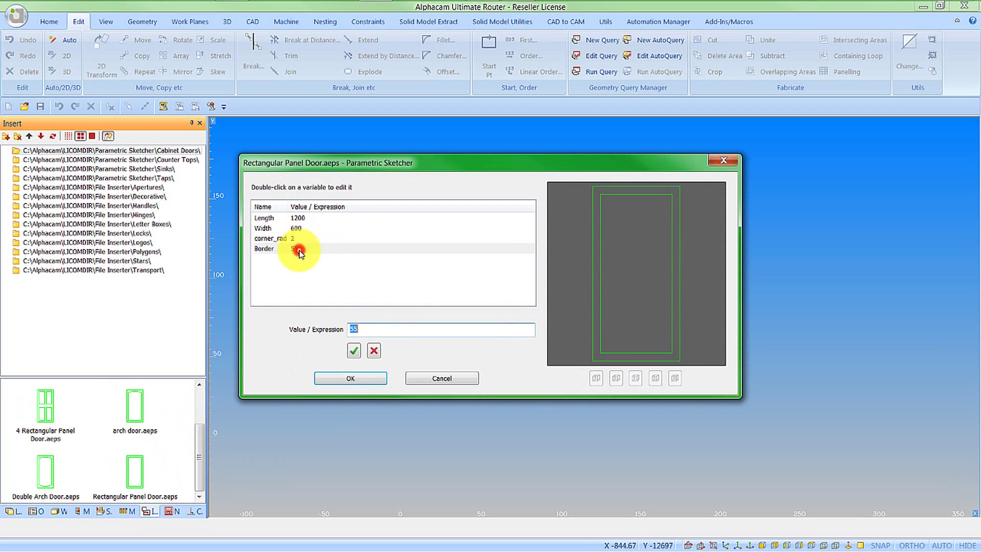
{"action": "type", "text": "65"}
{"action": "left_click", "coordinate": [355, 350]}
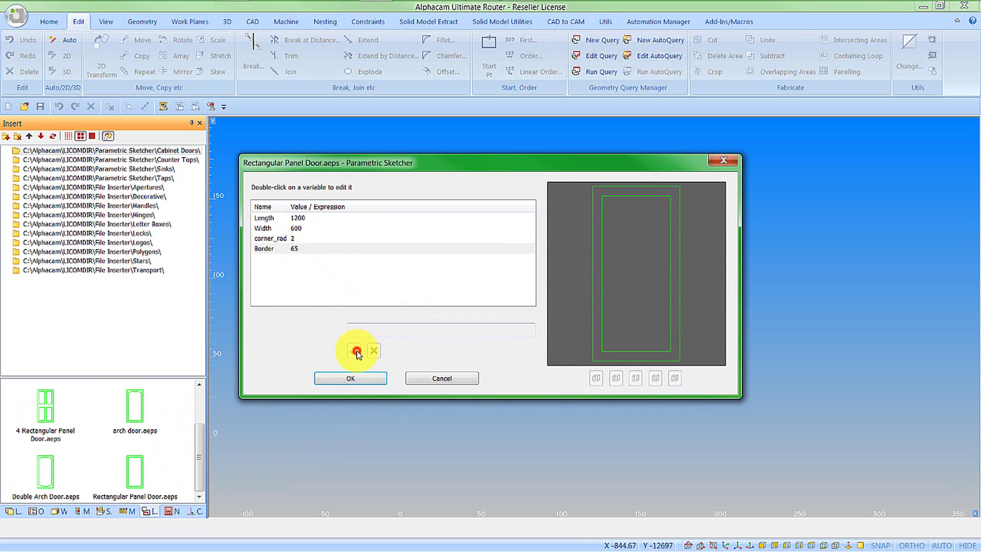
{"action": "left_click", "coordinate": [360, 380]}
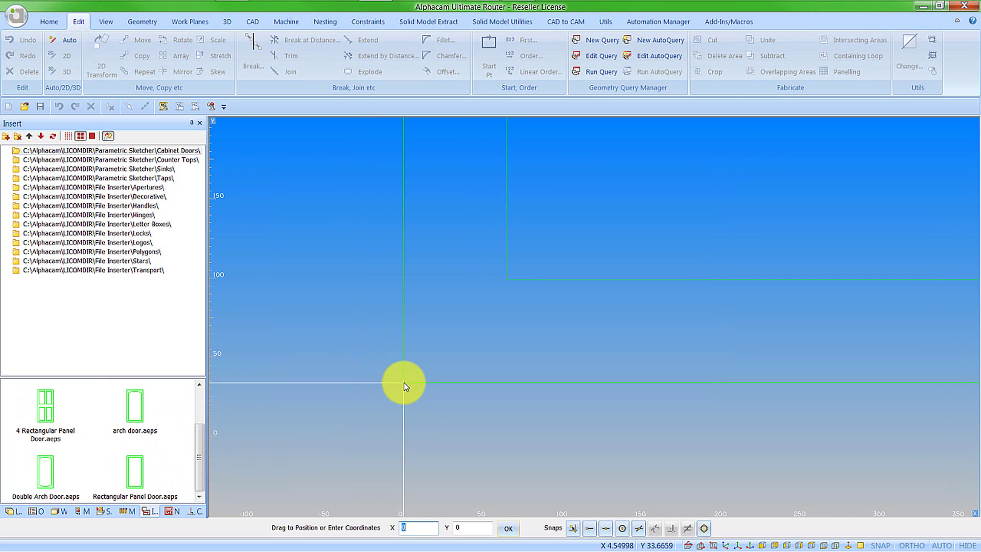
Place the door at the origin 0,0 and finish the insertion
{"action": "key", "text": "Tab"}
{"action": "key", "text": "Return"}
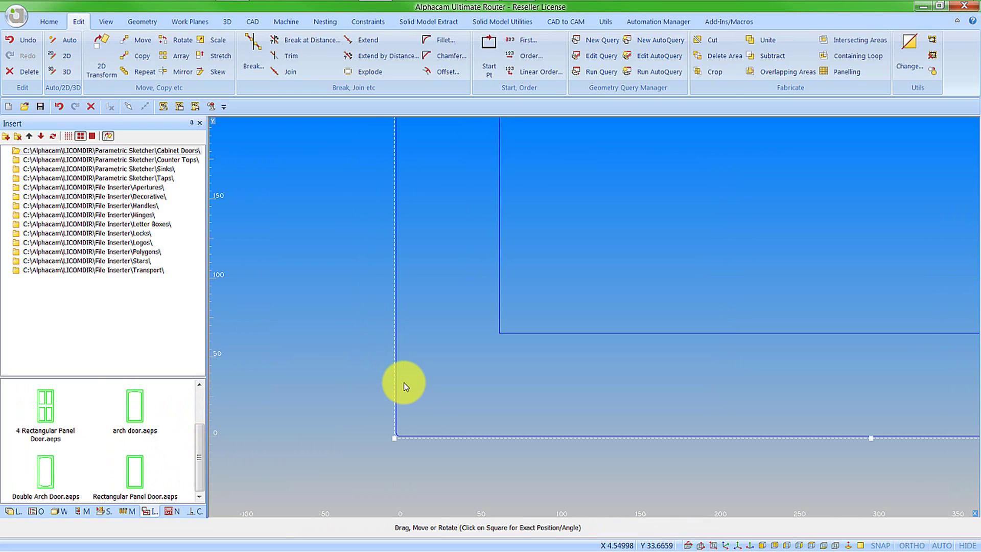
{"action": "scroll", "coordinate": [363, 426], "scroll_direction": "down", "scroll_amount": 5}
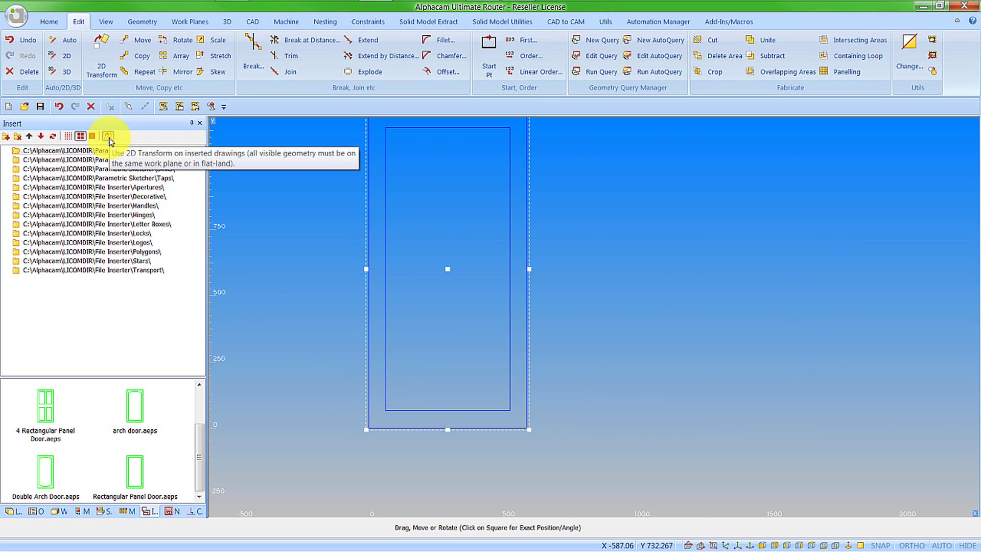
{"action": "right_click", "coordinate": [367, 429]}
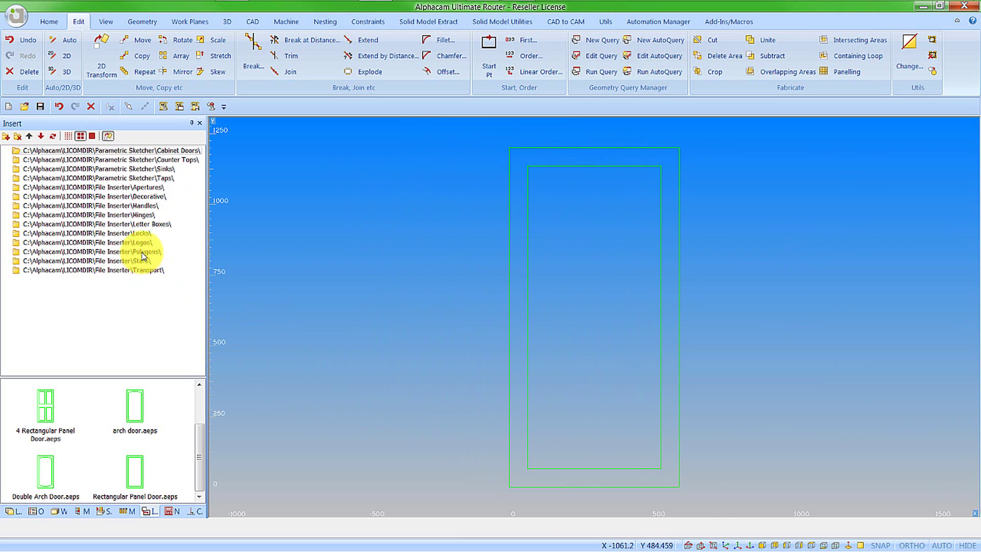
Insert Flourish 2.ard from the Decorative folder into the door, rotated 90°
{"action": "left_click", "coordinate": [147, 196]}
{"action": "left_click_drag", "start_coordinate": [131, 397], "coordinate": [623, 258]}
{"action": "type", "text": "90"}
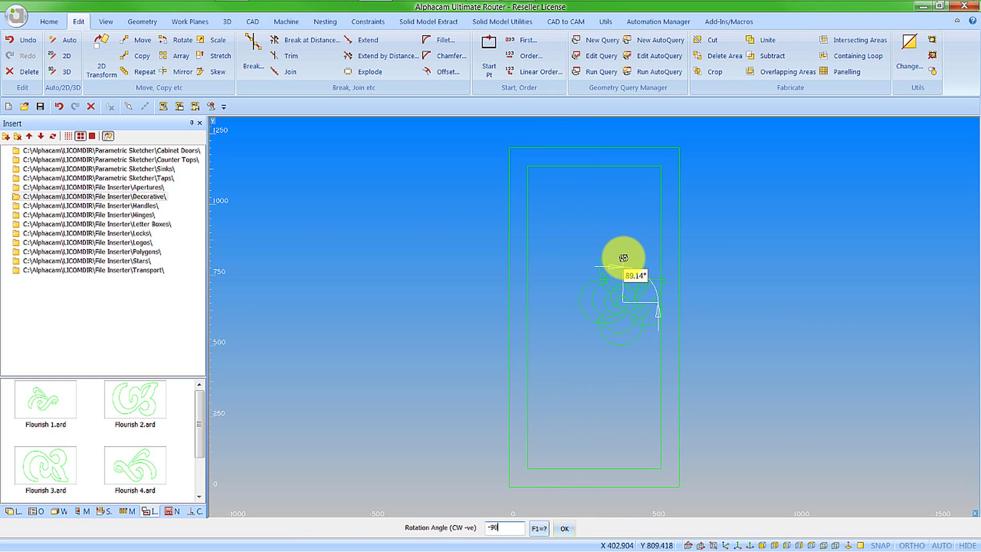
{"action": "key", "text": "Return"}
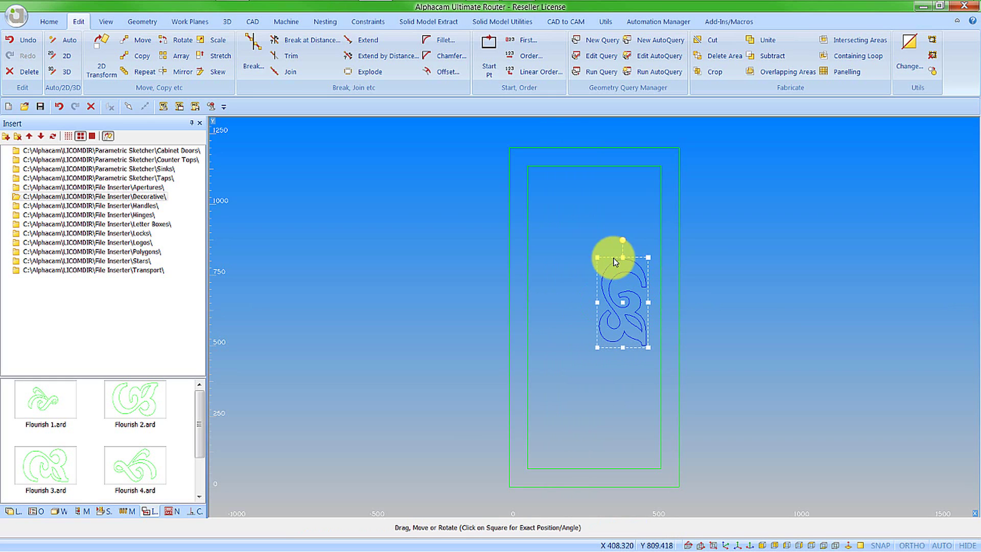
Scale, move and stretch the flourish so it fills the door's inner panel
{"action": "left_click_drag", "start_coordinate": [596, 258], "coordinate": [570, 223]}
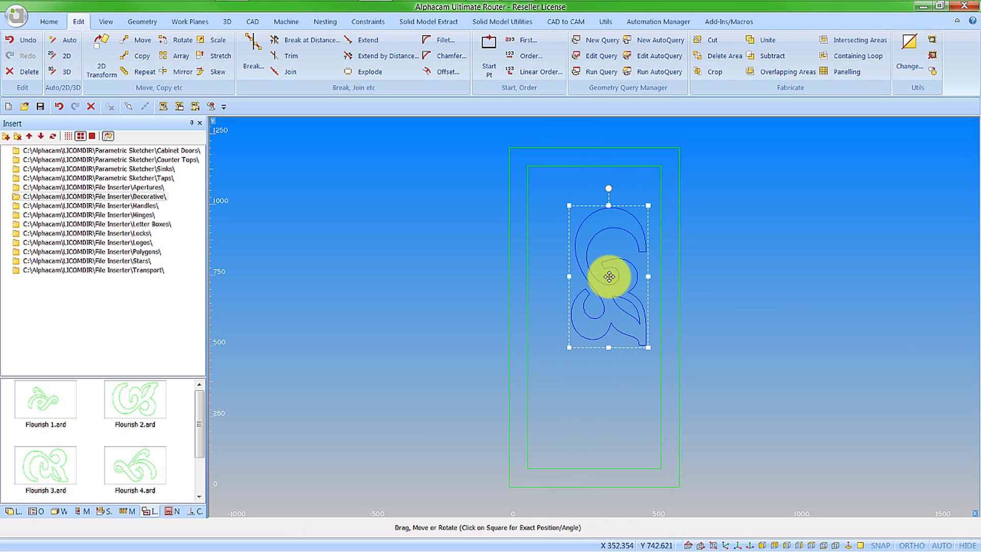
{"action": "left_click_drag", "start_coordinate": [608, 277], "coordinate": [592, 306]}
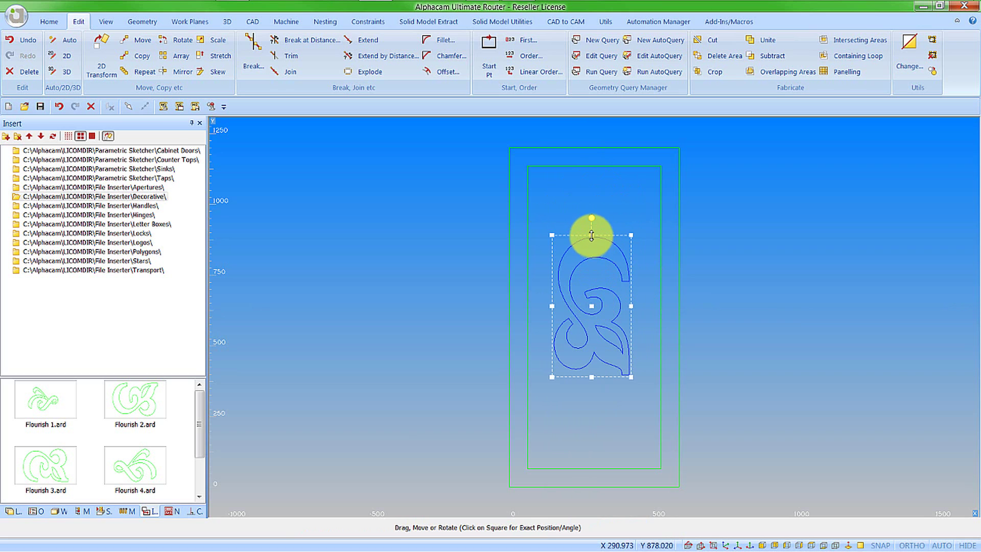
{"action": "left_click_drag", "start_coordinate": [592, 236], "coordinate": [600, 174]}
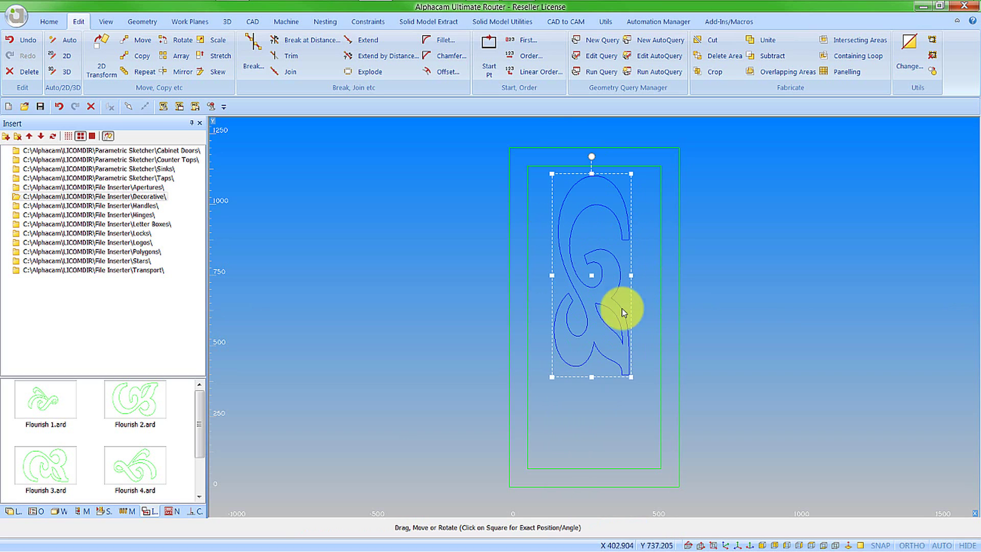
{"action": "left_click", "coordinate": [633, 377]}
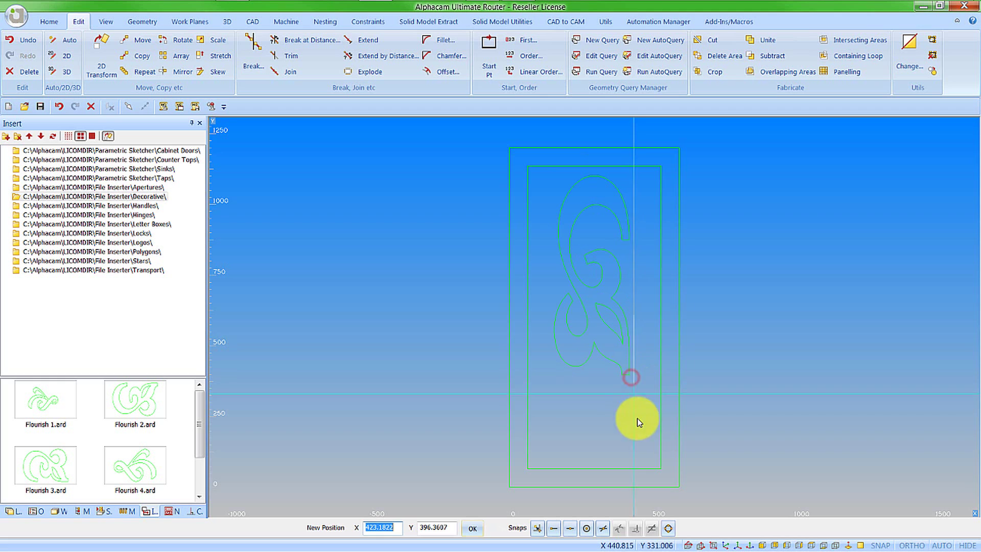
{"action": "left_click", "coordinate": [652, 456]}
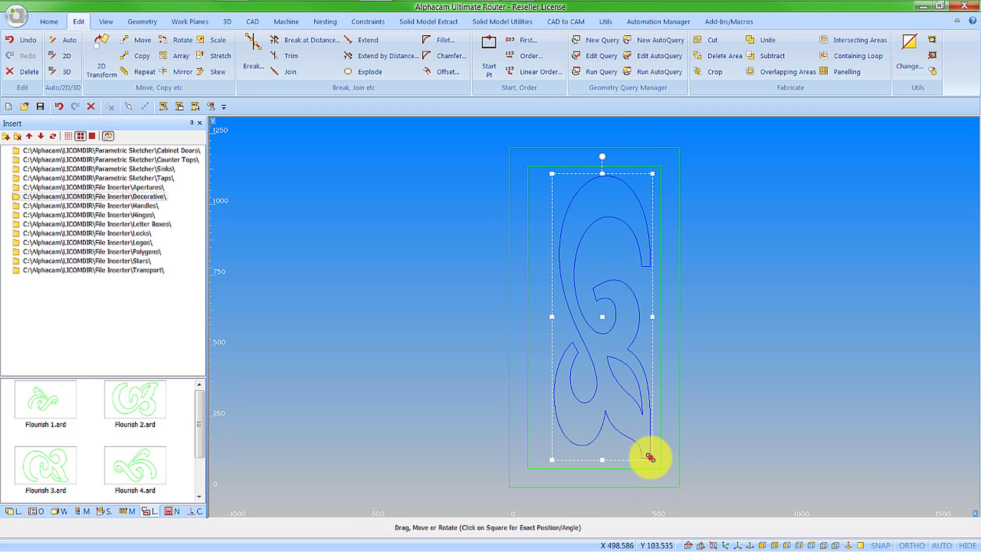
{"action": "left_click", "coordinate": [553, 174]}
{"action": "left_click", "coordinate": [537, 177]}
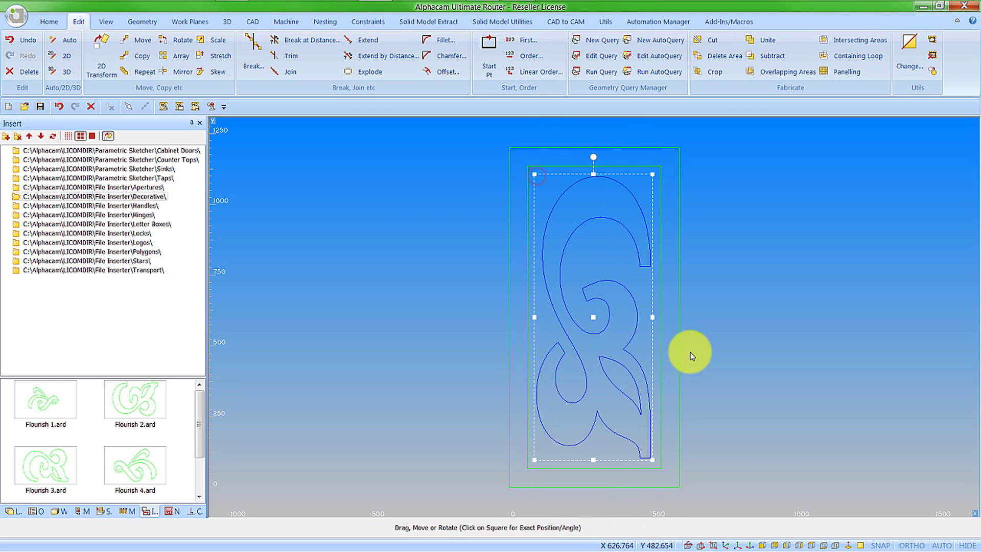
{"action": "right_click", "coordinate": [715, 351]}
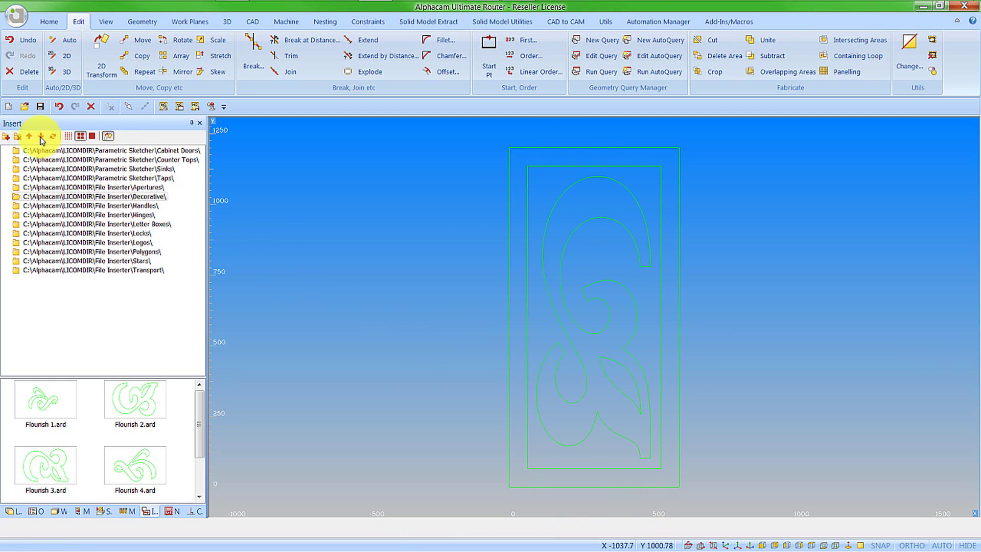
Start a new drawing and add the Alphacam 2016 R1 Parts #5 File Inserter folder to the insert library
{"action": "left_click", "coordinate": [8, 106]}
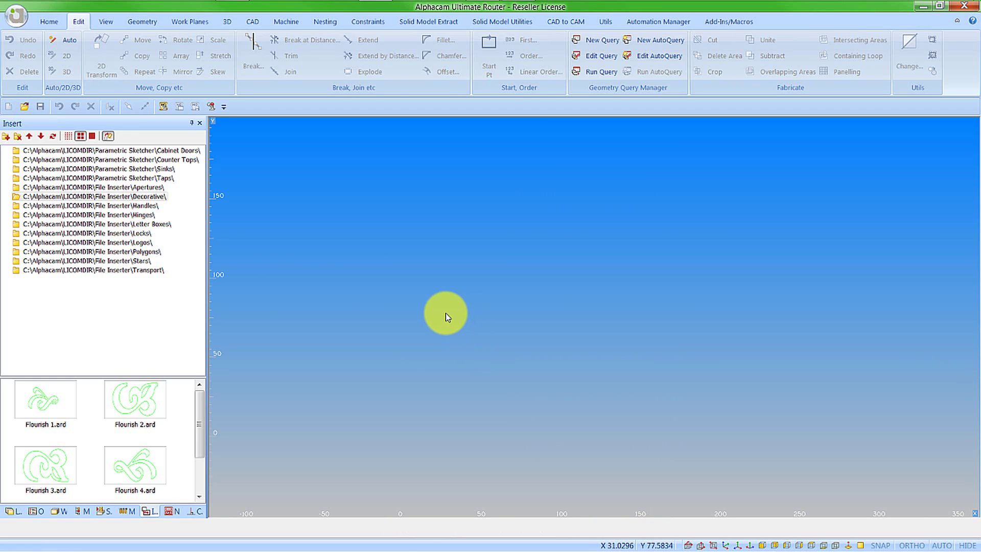
{"action": "left_click", "coordinate": [6, 137]}
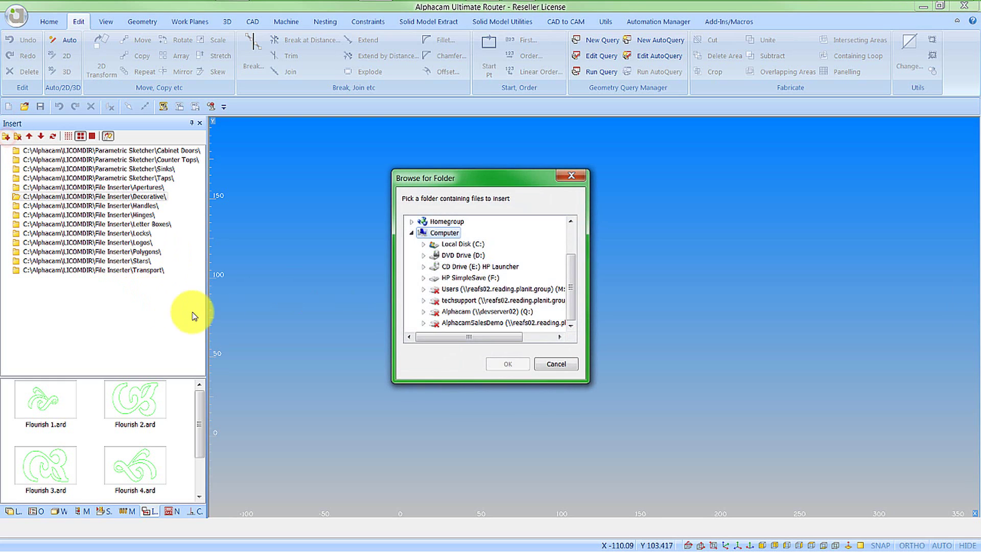
{"action": "left_click", "coordinate": [423, 244]}
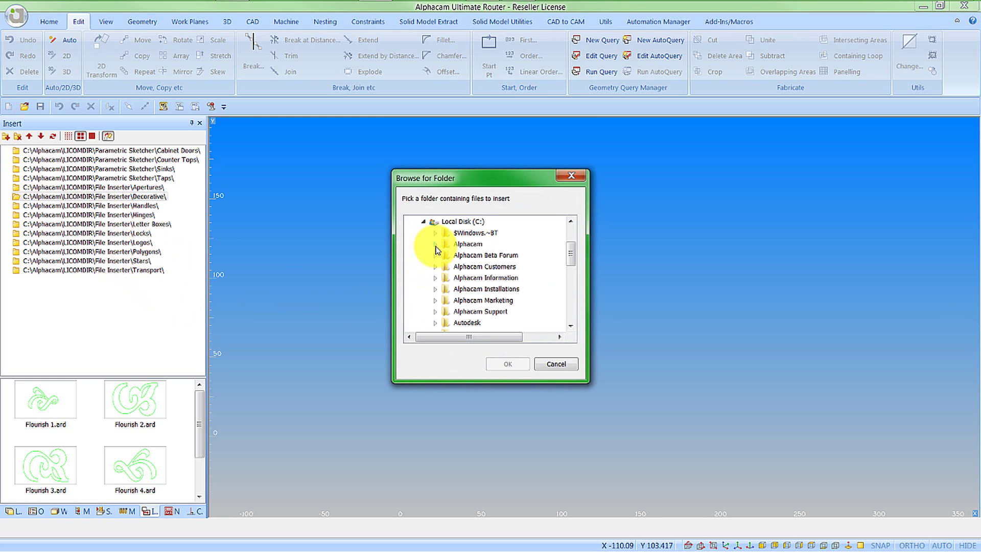
{"action": "left_click", "coordinate": [435, 247]}
{"action": "left_click", "coordinate": [447, 266]}
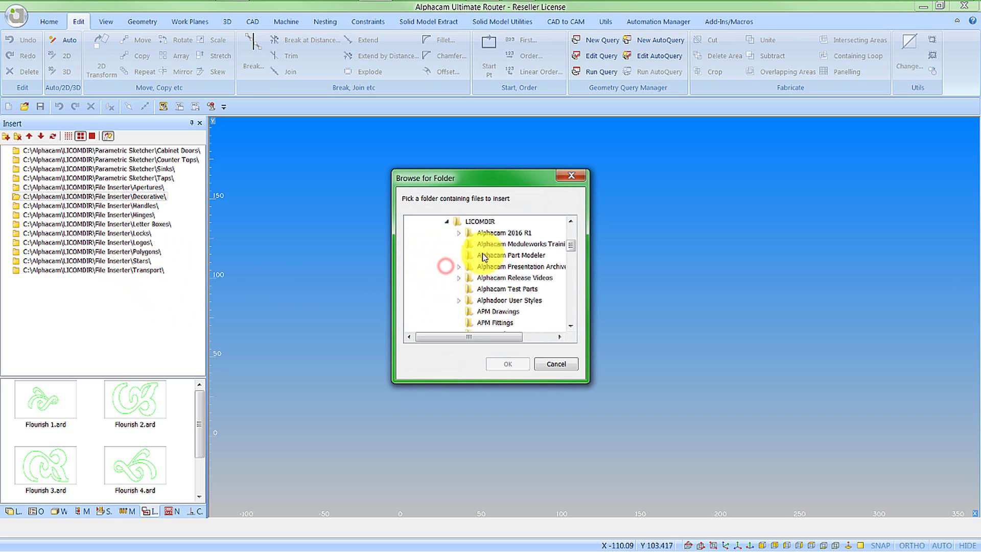
{"action": "left_click", "coordinate": [459, 235]}
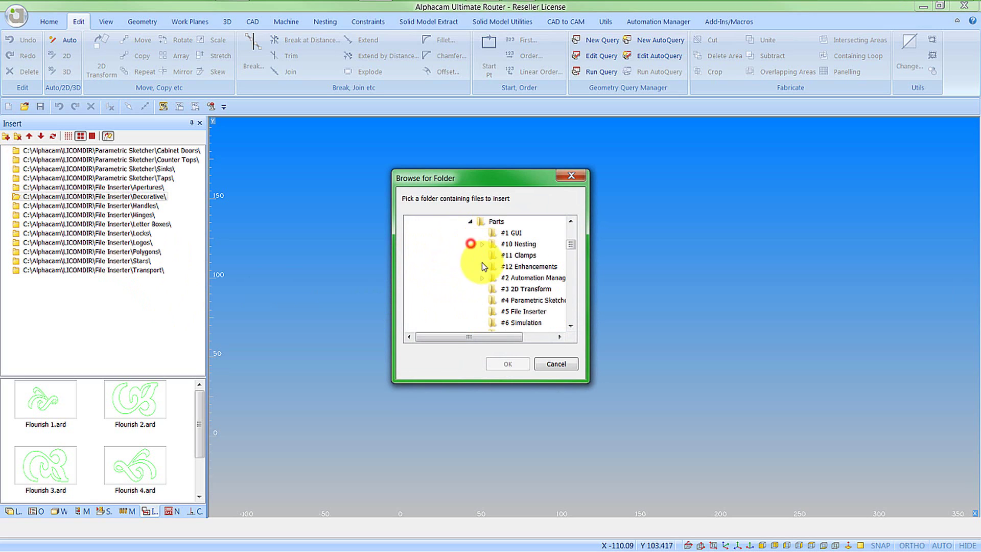
{"action": "left_click", "coordinate": [524, 311]}
{"action": "left_click", "coordinate": [511, 364]}
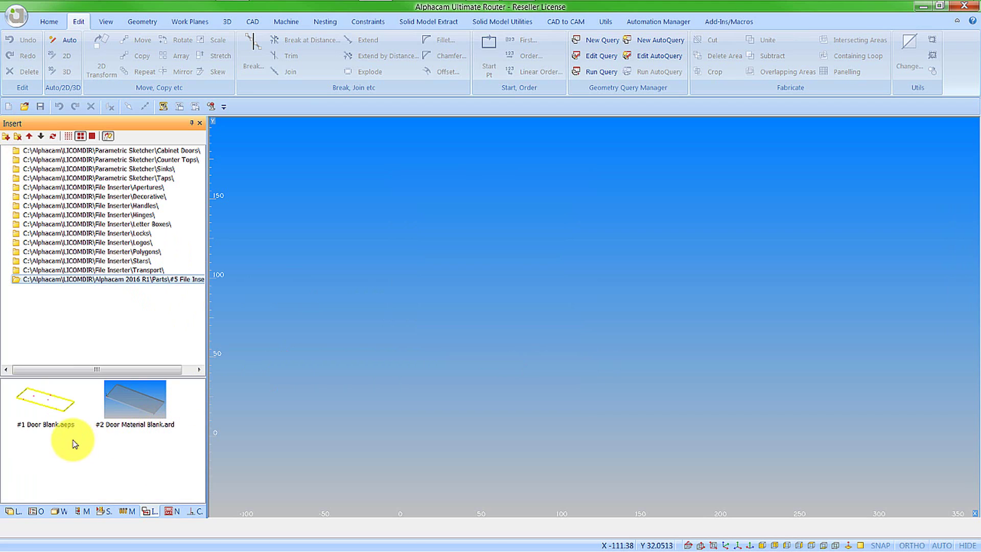
Insert #1 Door Blank.aeps at 2000 × 800 × 44 at the origin and view it isometrically
{"action": "left_click", "coordinate": [49, 411]}
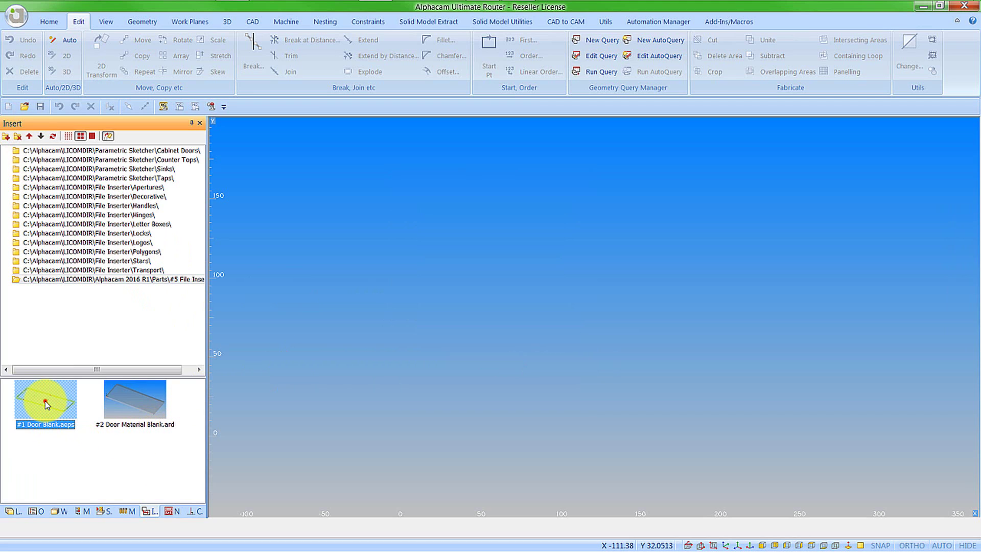
{"action": "mouse_move", "coordinate": [46, 403]}
{"action": "left_mouse_down"}
{"action": "mouse_move", "coordinate": [361, 324]}
{"action": "mouse_move", "coordinate": [429, 290]}
{"action": "left_mouse_up"}
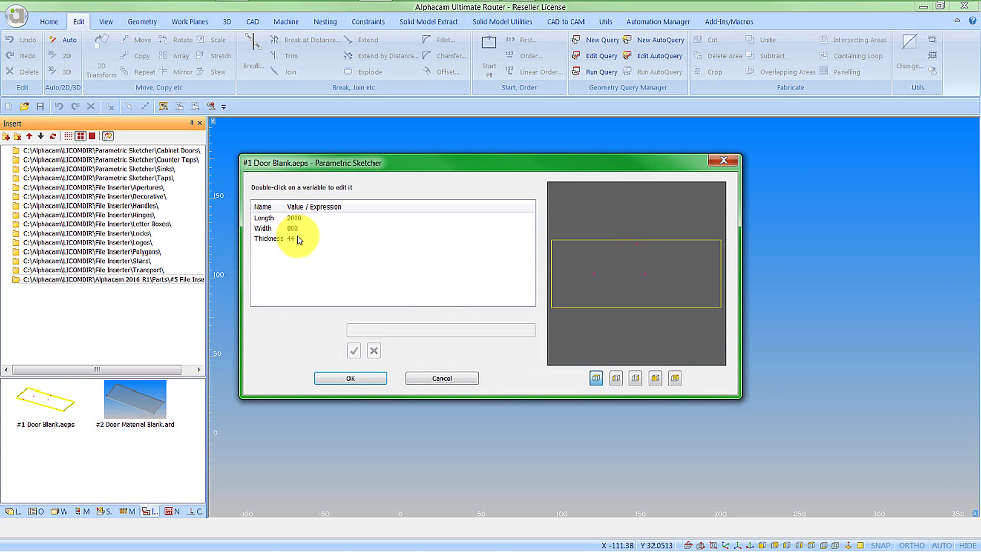
{"action": "left_click", "coordinate": [352, 379]}
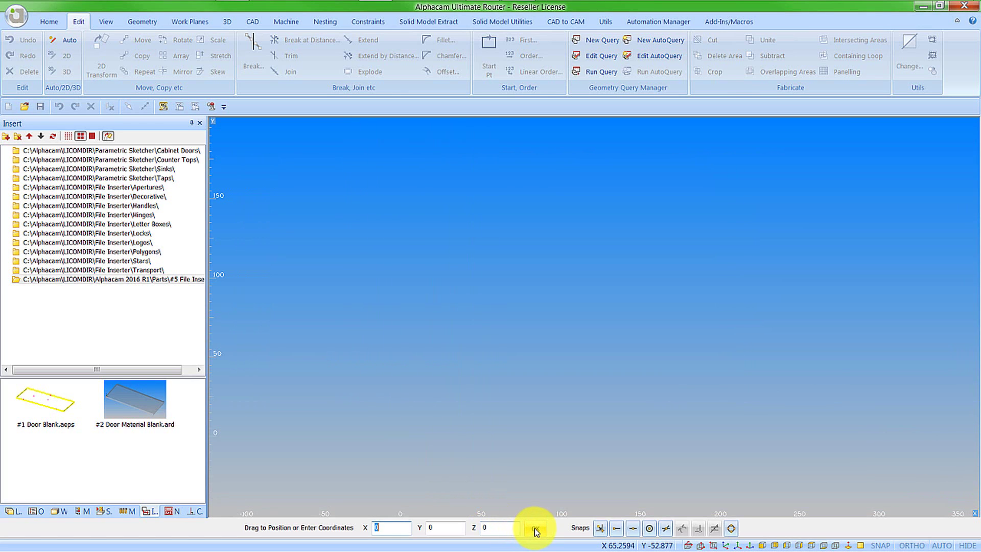
{"action": "left_click", "coordinate": [535, 529]}
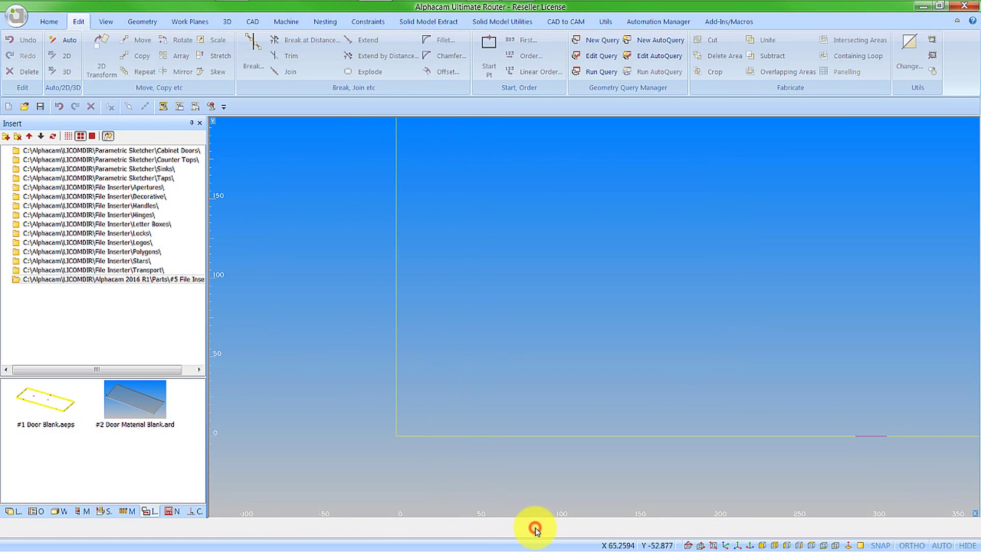
{"action": "left_click", "coordinate": [726, 545]}
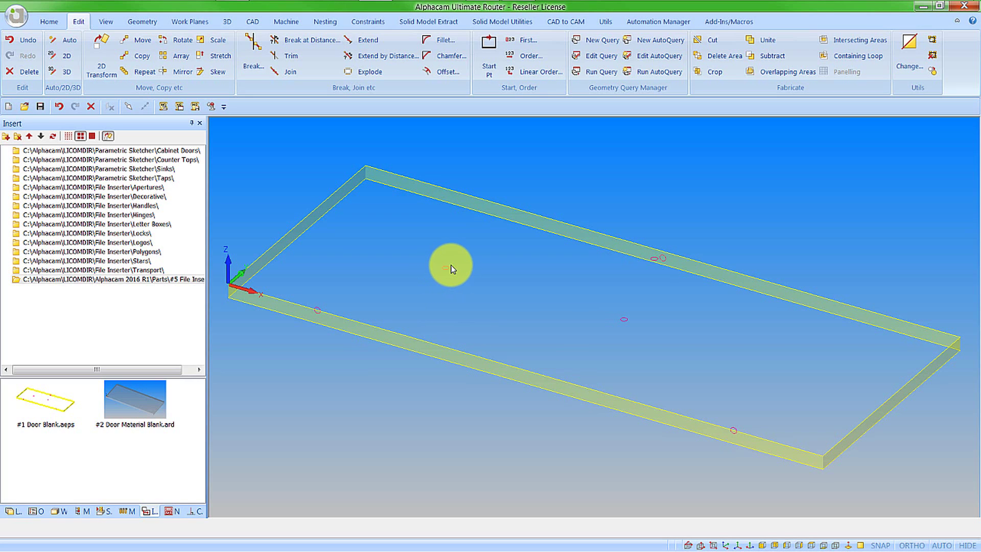
Place Diamond.ard from Apertures, snapped to the centre of the door's middle marker circle
{"action": "left_click", "coordinate": [59, 512]}
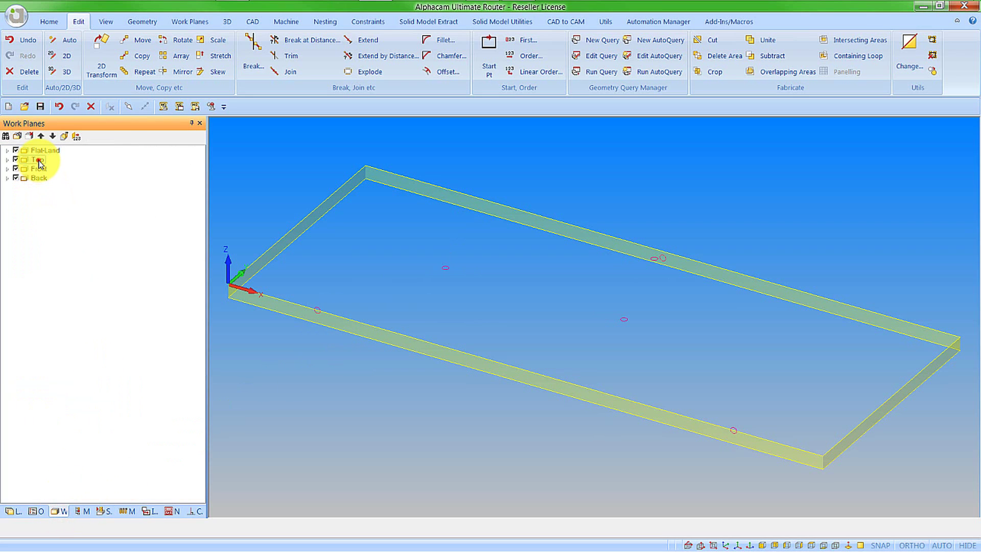
{"action": "left_click", "coordinate": [148, 512]}
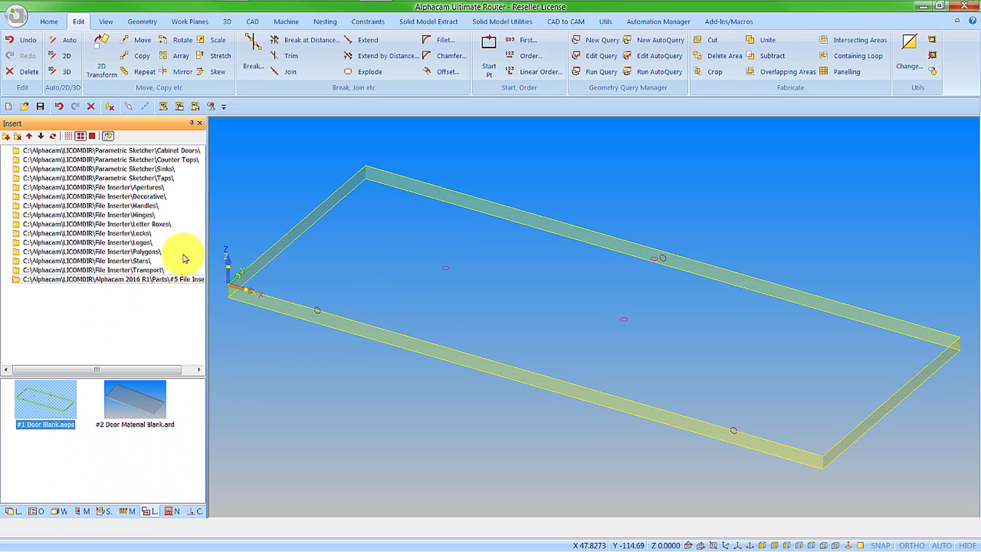
{"action": "left_click", "coordinate": [146, 187]}
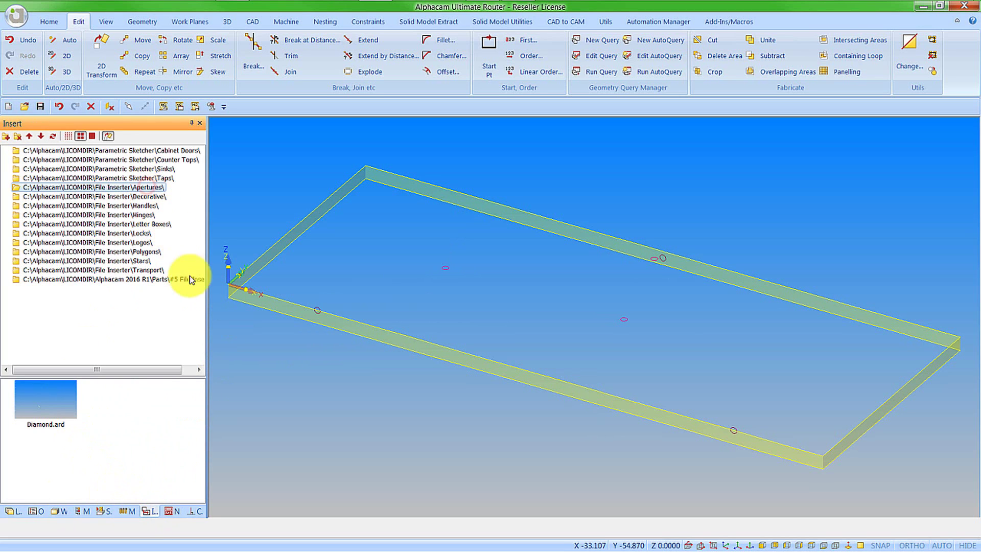
{"action": "left_click_drag", "start_coordinate": [45, 404], "coordinate": [406, 274]}
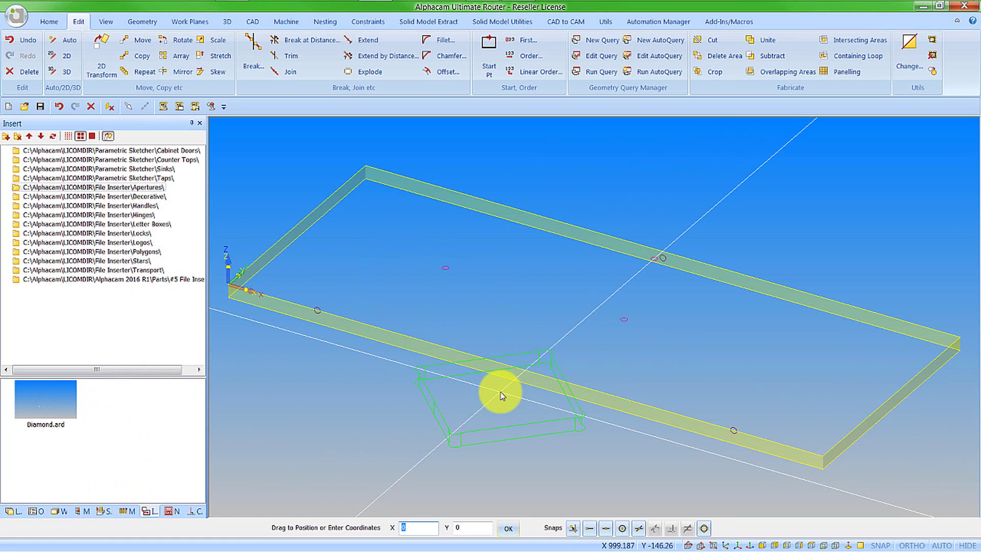
{"action": "left_click", "coordinate": [623, 529]}
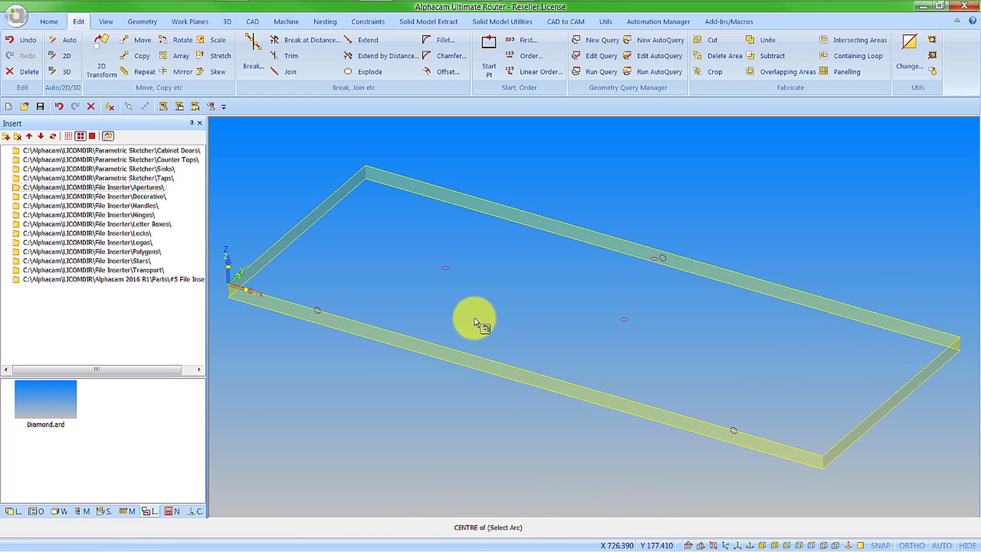
{"action": "left_click", "coordinate": [446, 269]}
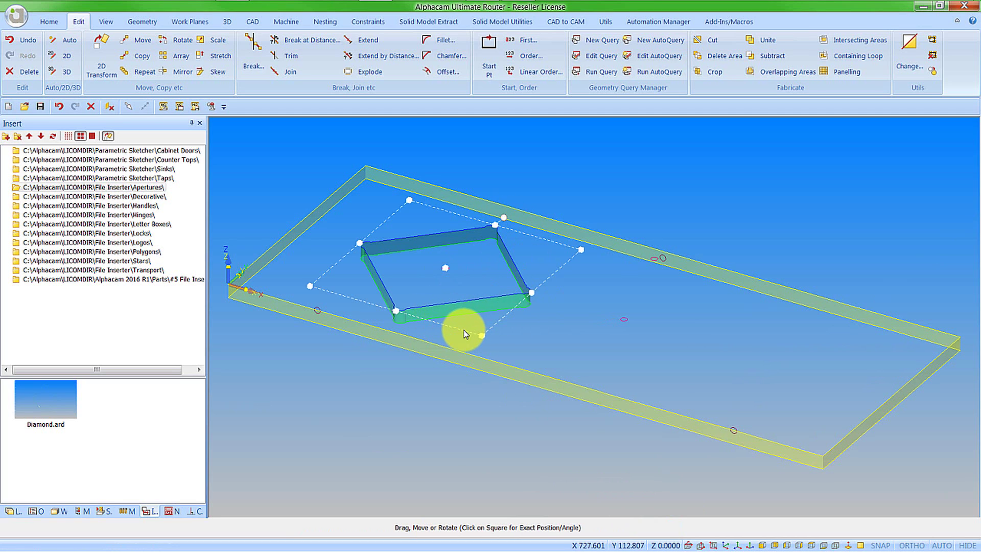
{"action": "right_click", "coordinate": [439, 311]}
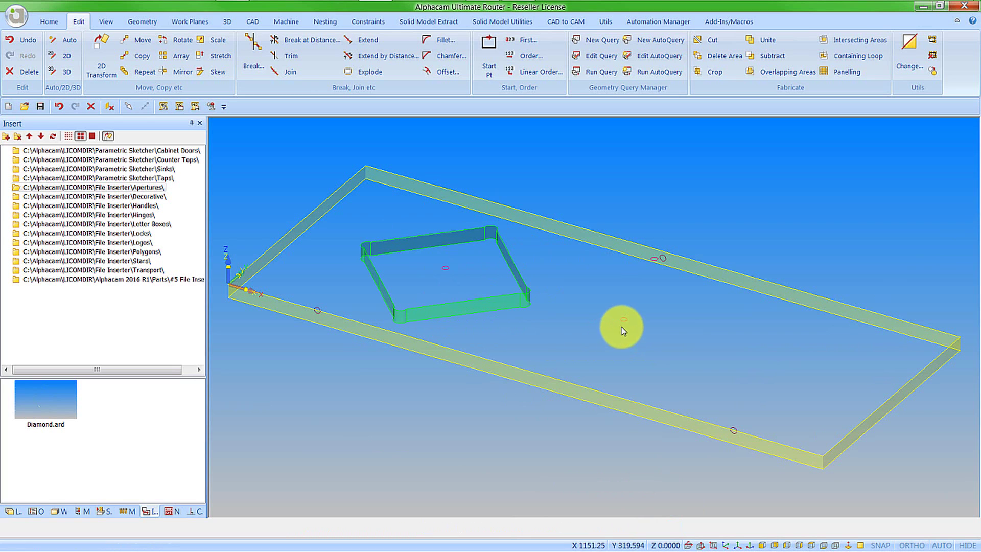
Place Standard Handle.ard from Handles at the centre of the door edge's marker circle
{"action": "left_click", "coordinate": [154, 207]}
{"action": "left_click_drag", "start_coordinate": [61, 394], "coordinate": [648, 262]}
{"action": "scroll", "coordinate": [655, 257], "scroll_direction": "up", "scroll_amount": 5}
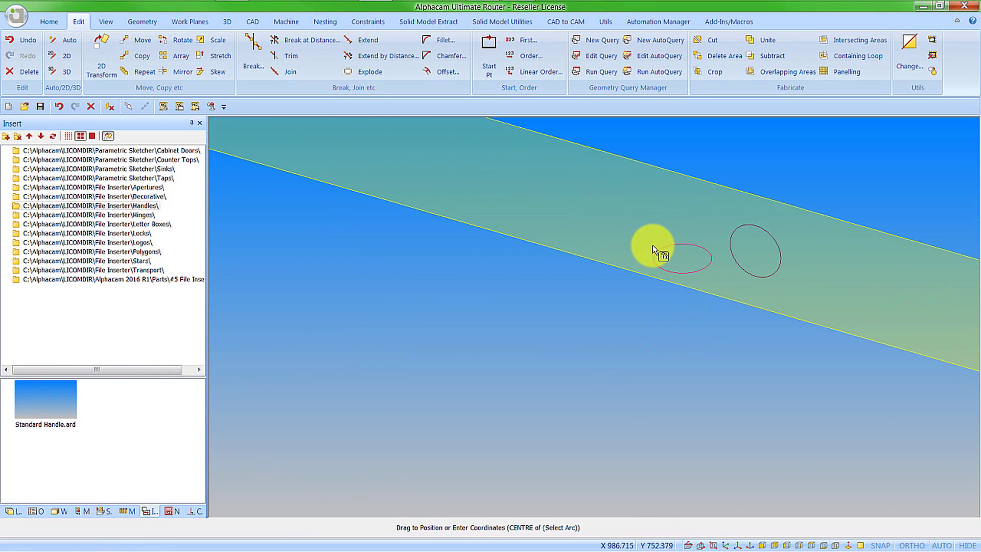
{"action": "left_click", "coordinate": [659, 255]}
{"action": "scroll", "coordinate": [516, 316], "scroll_direction": "down", "scroll_amount": 5}
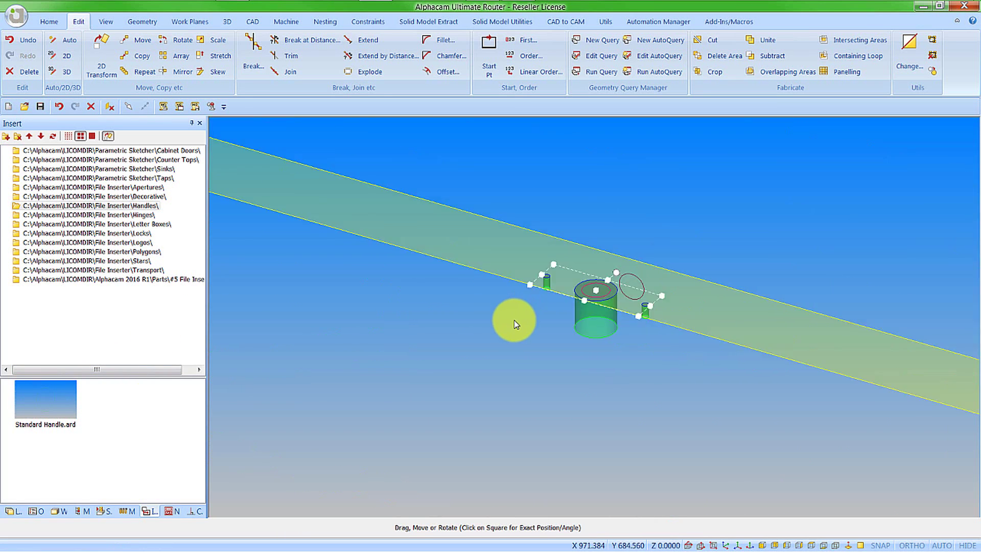
{"action": "right_click", "coordinate": [503, 379]}
{"action": "scroll", "coordinate": [501, 373], "scroll_direction": "down", "scroll_amount": 3}
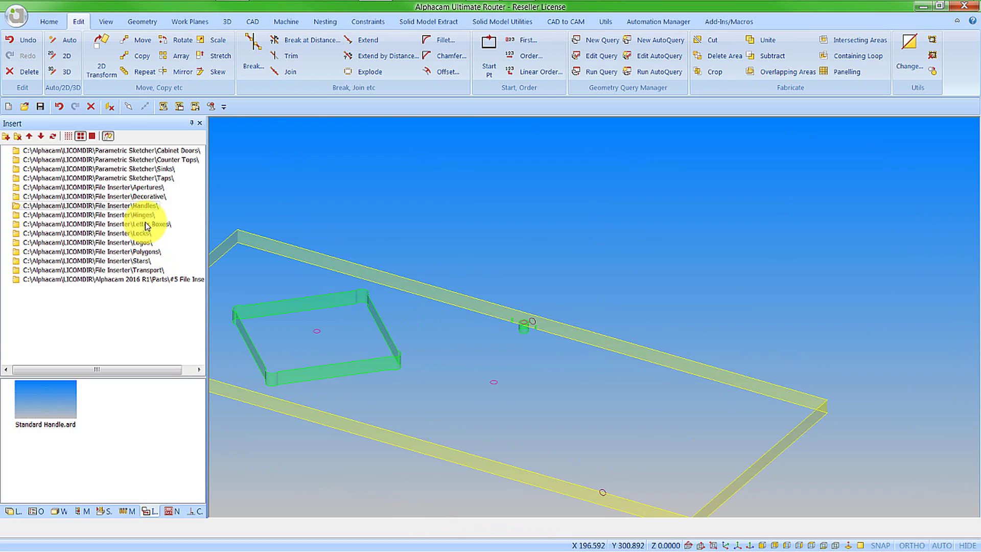
Place Standard Letter Box.ard from Letter Boxes on the door blank's middle marker
{"action": "left_click", "coordinate": [107, 136]}
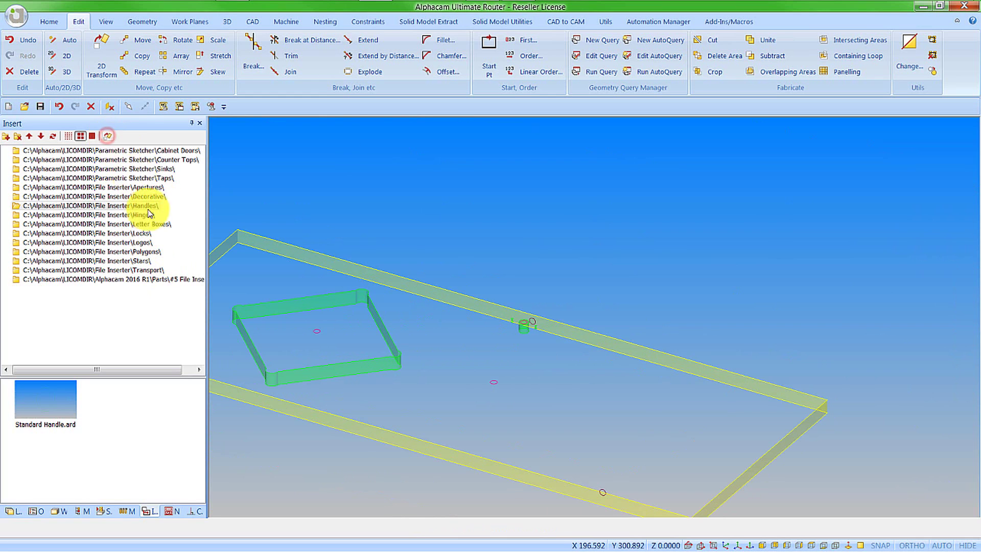
{"action": "left_click", "coordinate": [159, 225]}
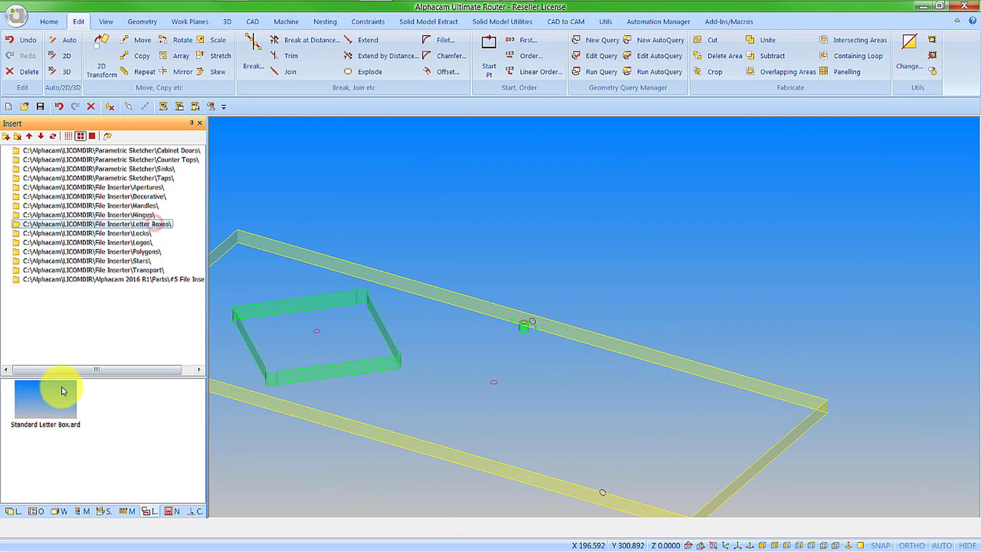
{"action": "left_click_drag", "start_coordinate": [62, 388], "coordinate": [488, 384]}
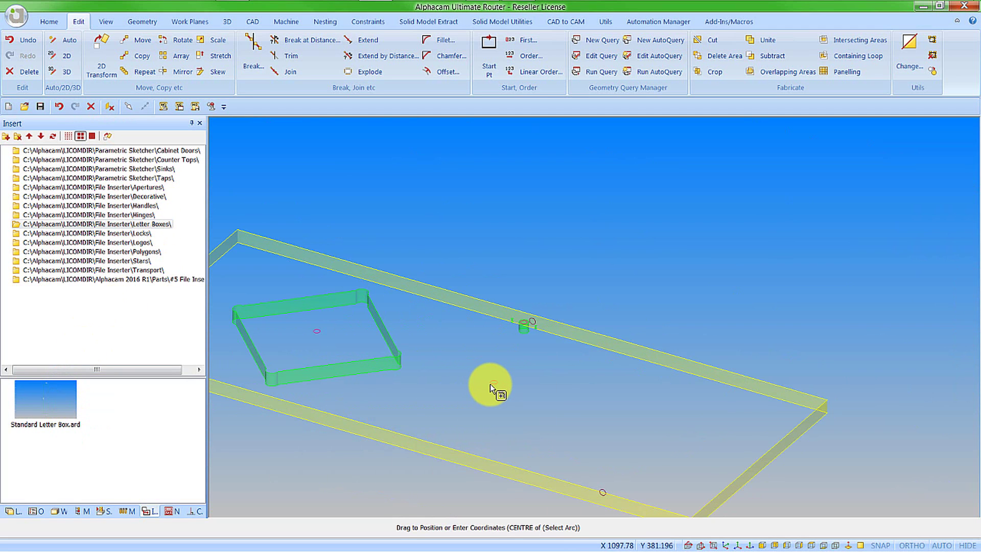
{"action": "left_click", "coordinate": [491, 383]}
{"action": "left_click", "coordinate": [527, 380]}
{"action": "scroll", "coordinate": [529, 382], "scroll_direction": "down", "scroll_amount": 2}
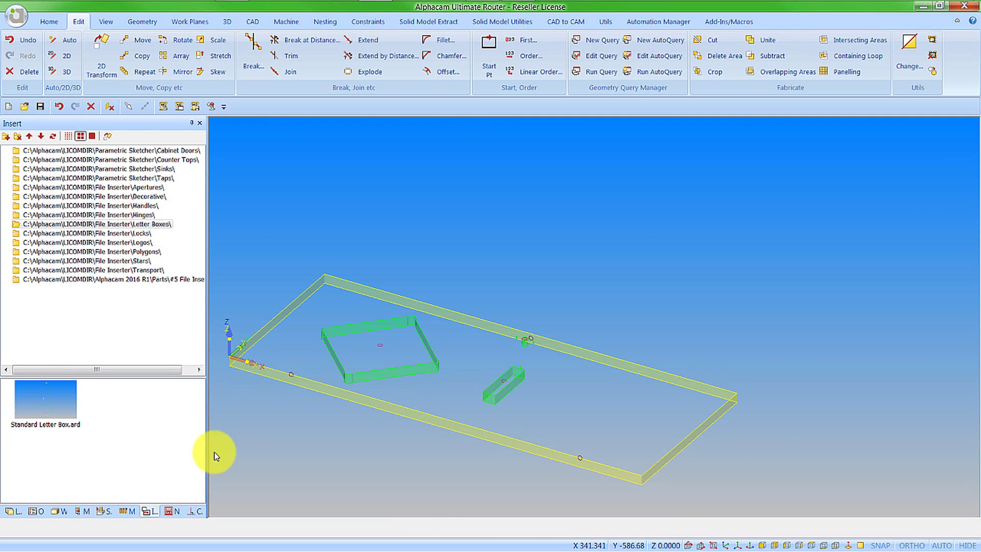
Place Standard Hinge.ard from Hinges at the arc centre on the door's near long edge
{"action": "left_click", "coordinate": [60, 511]}
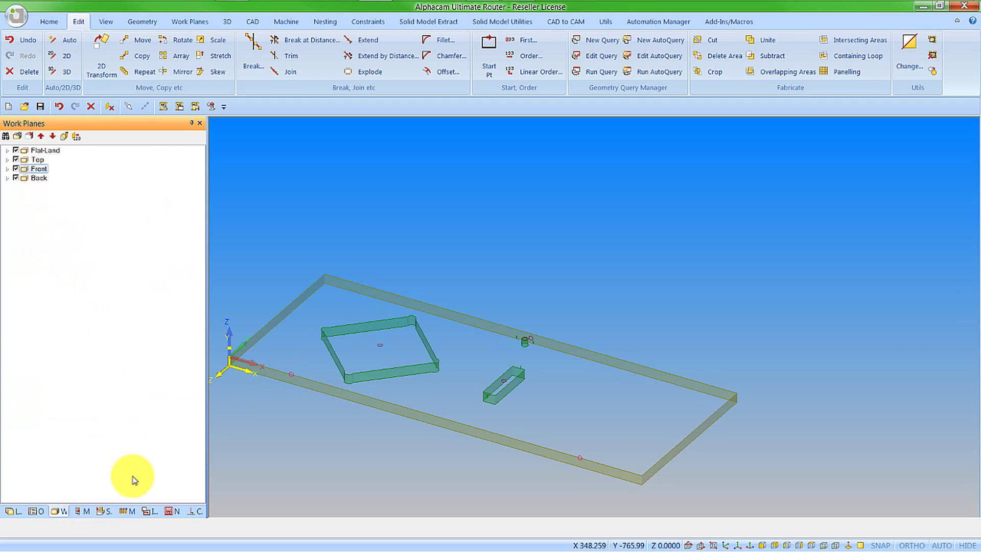
{"action": "left_click", "coordinate": [149, 511]}
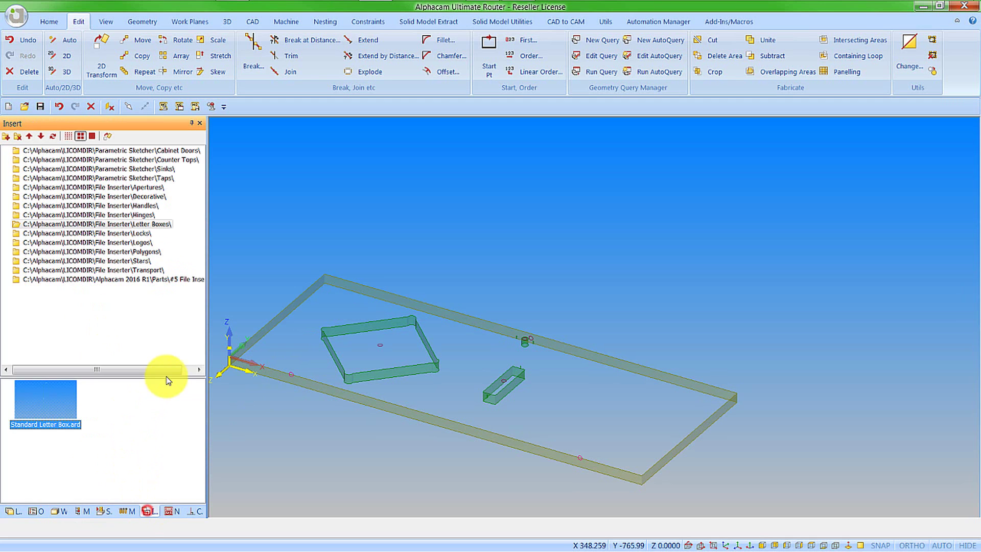
{"action": "left_click", "coordinate": [139, 214]}
{"action": "left_click_drag", "start_coordinate": [51, 401], "coordinate": [329, 379]}
{"action": "scroll", "coordinate": [272, 376], "scroll_direction": "up", "scroll_amount": 3}
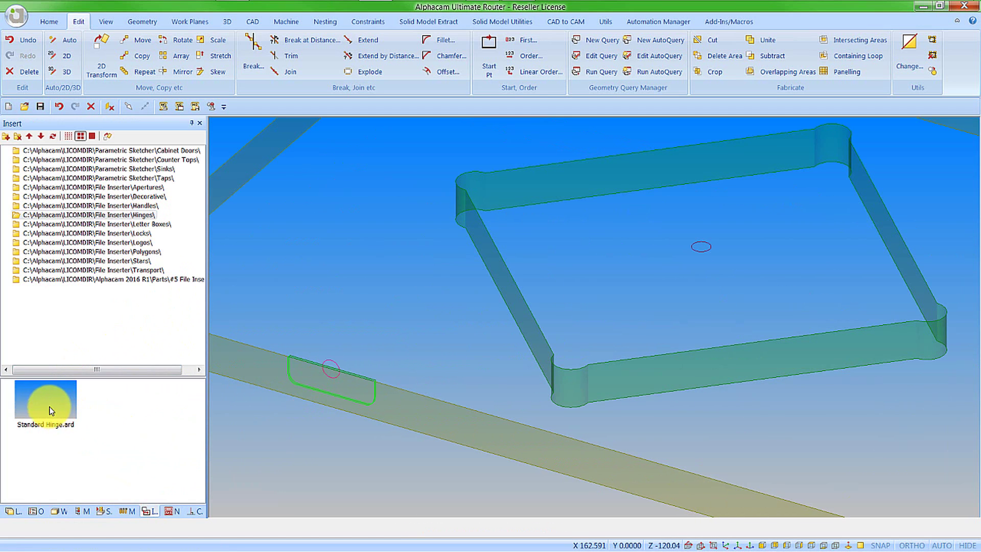
{"action": "left_click_drag", "start_coordinate": [48, 408], "coordinate": [396, 464]}
{"action": "scroll", "coordinate": [396, 465], "scroll_direction": "down", "scroll_amount": 5}
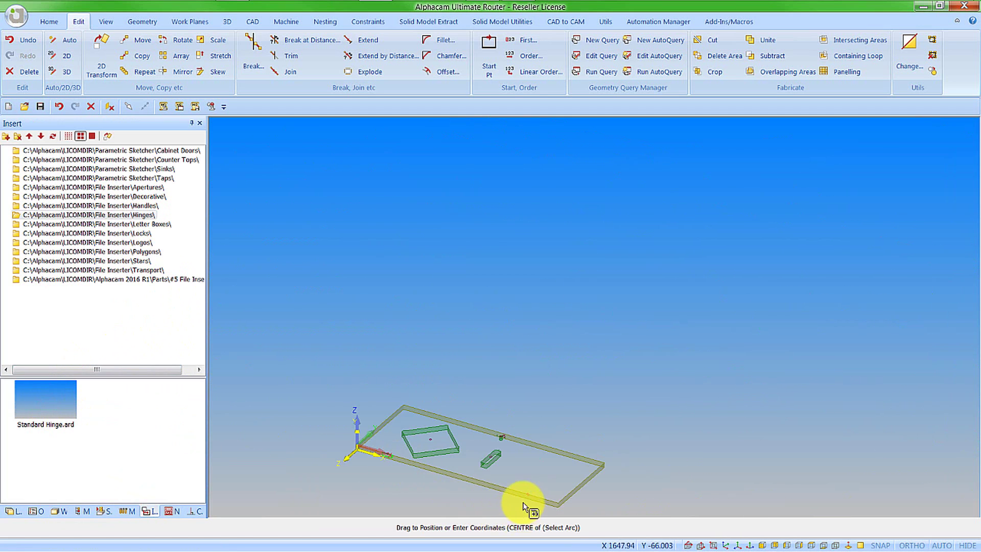
{"action": "scroll", "coordinate": [523, 501], "scroll_direction": "up", "scroll_amount": 5}
{"action": "left_click", "coordinate": [550, 465]}
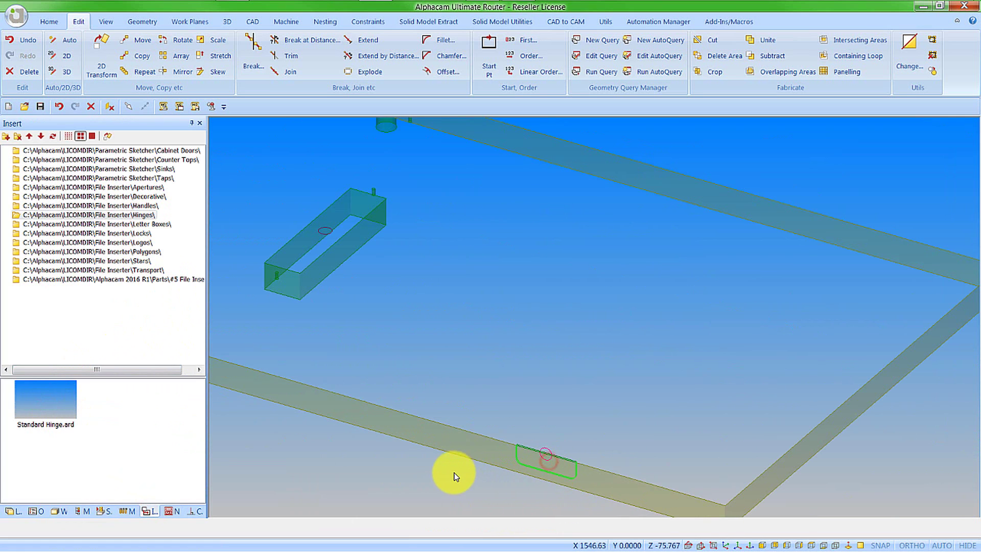
{"action": "scroll", "coordinate": [450, 471], "scroll_direction": "down", "scroll_amount": 5}
On the Back work plane, place Standard Lock.ard at the back-edge arc centre, then zoom to fit
{"action": "left_click", "coordinate": [59, 511]}
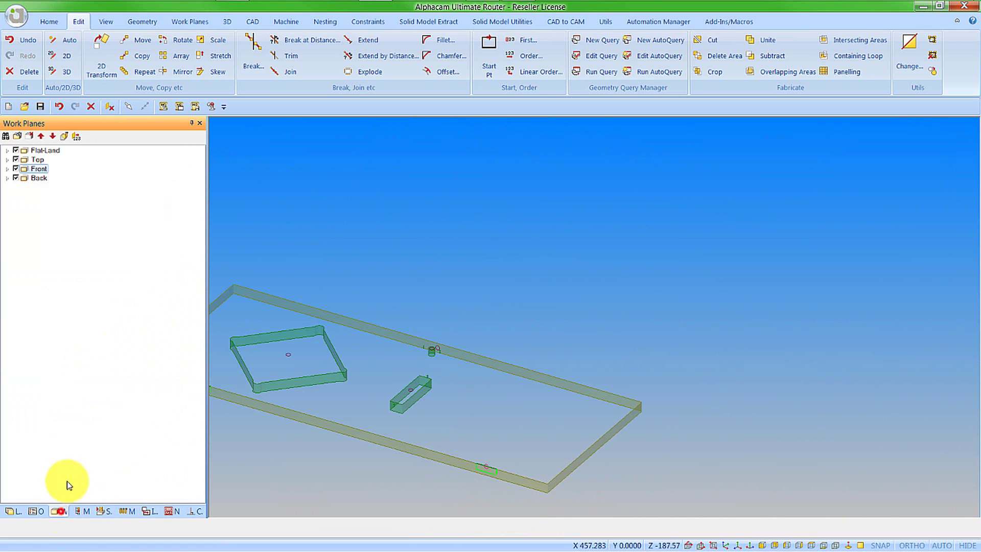
{"action": "left_click", "coordinate": [40, 178]}
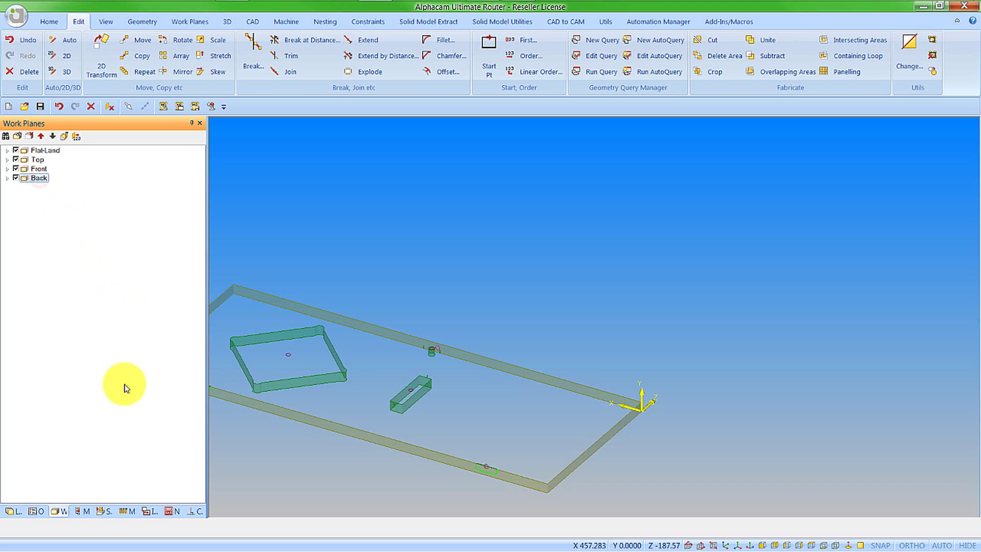
{"action": "left_click", "coordinate": [145, 511]}
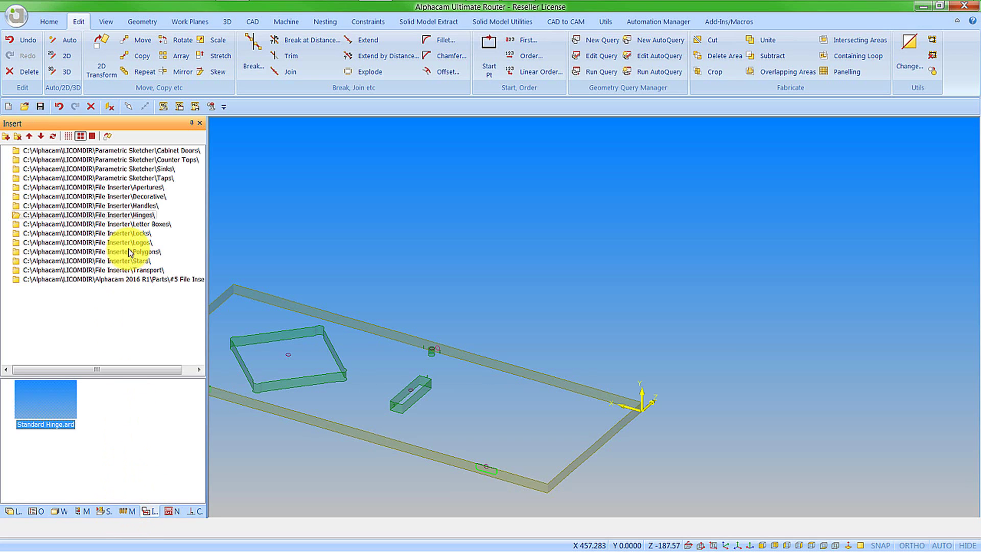
{"action": "left_click", "coordinate": [134, 233]}
{"action": "left_click_drag", "start_coordinate": [44, 396], "coordinate": [422, 357]}
{"action": "scroll", "coordinate": [422, 357], "scroll_direction": "up", "scroll_amount": 4}
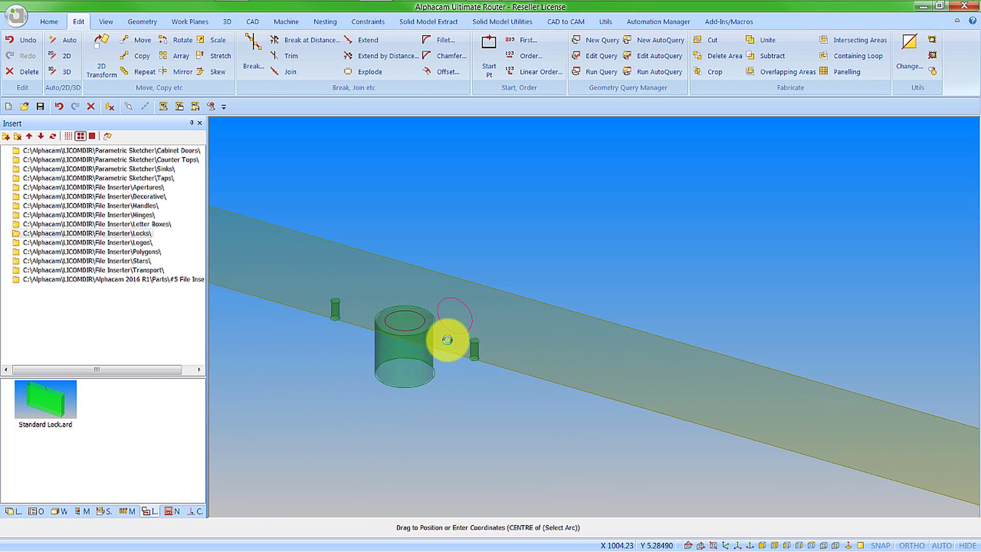
{"action": "left_click", "coordinate": [450, 333]}
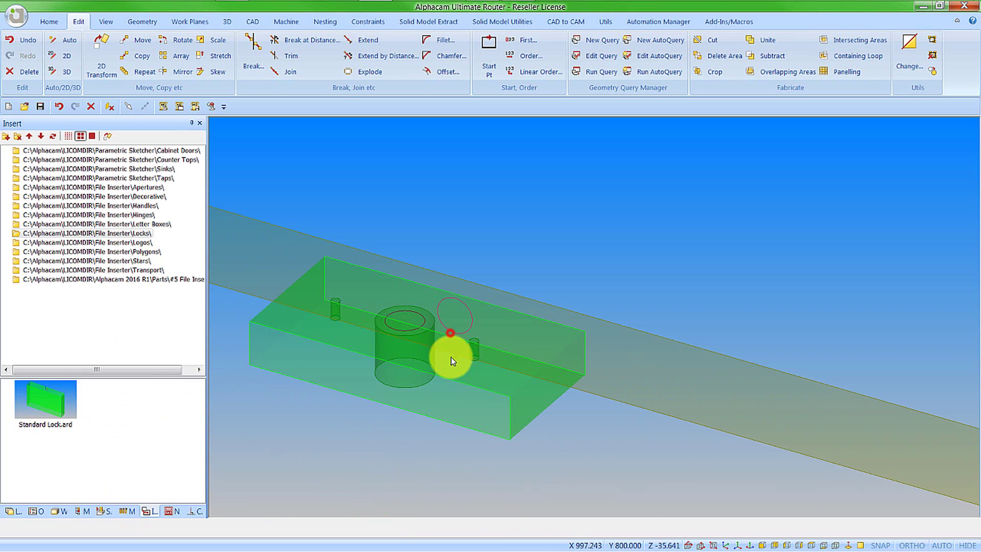
{"action": "left_click", "coordinate": [435, 466]}
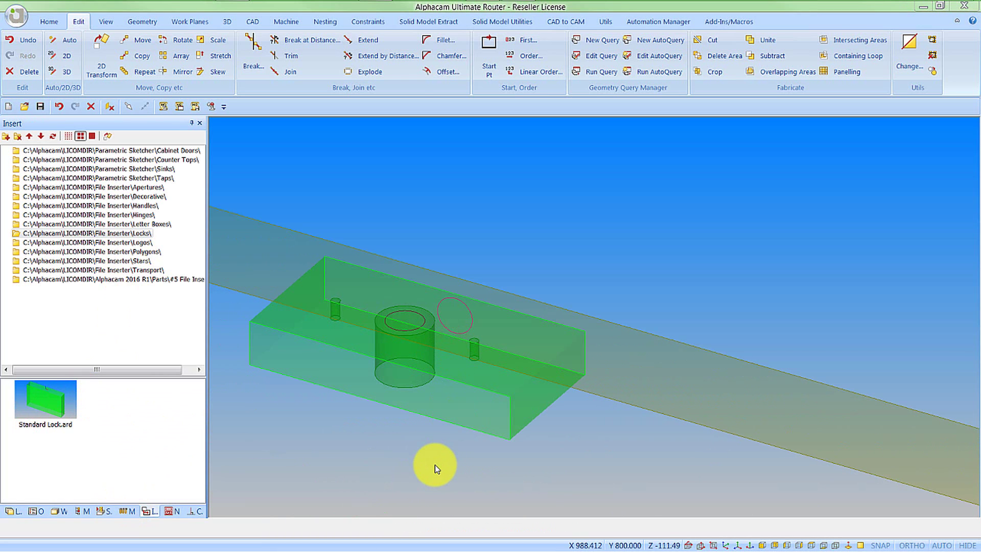
{"action": "right_click", "coordinate": [435, 467]}
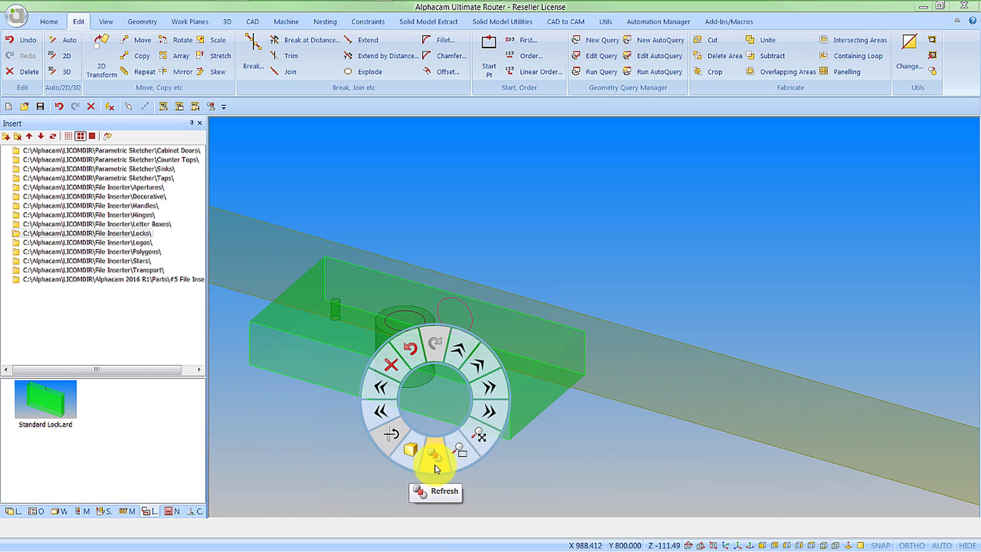
{"action": "left_click", "coordinate": [475, 444]}
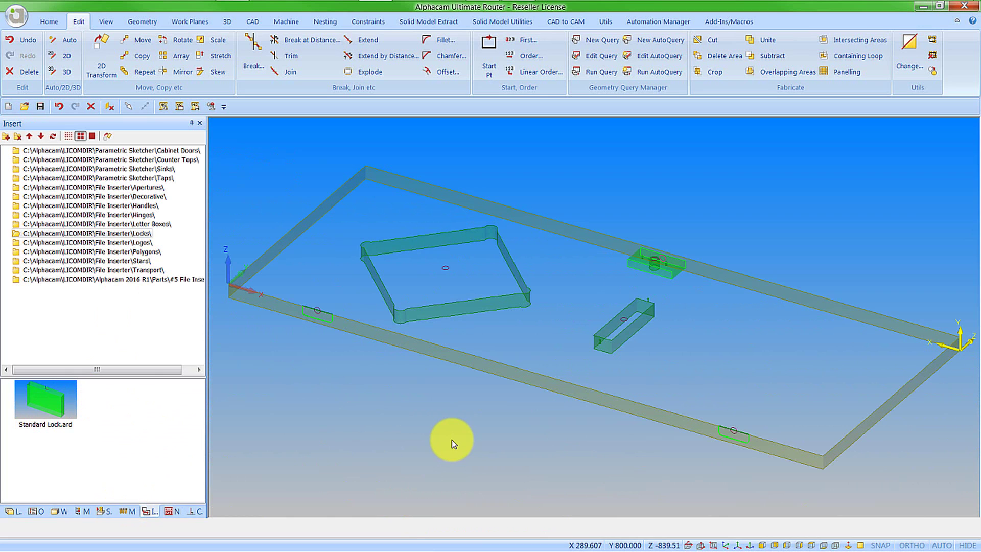
Cancel the Back work plane and apply the 2016 R1 Machine Door machining style
{"action": "left_click", "coordinate": [112, 108]}
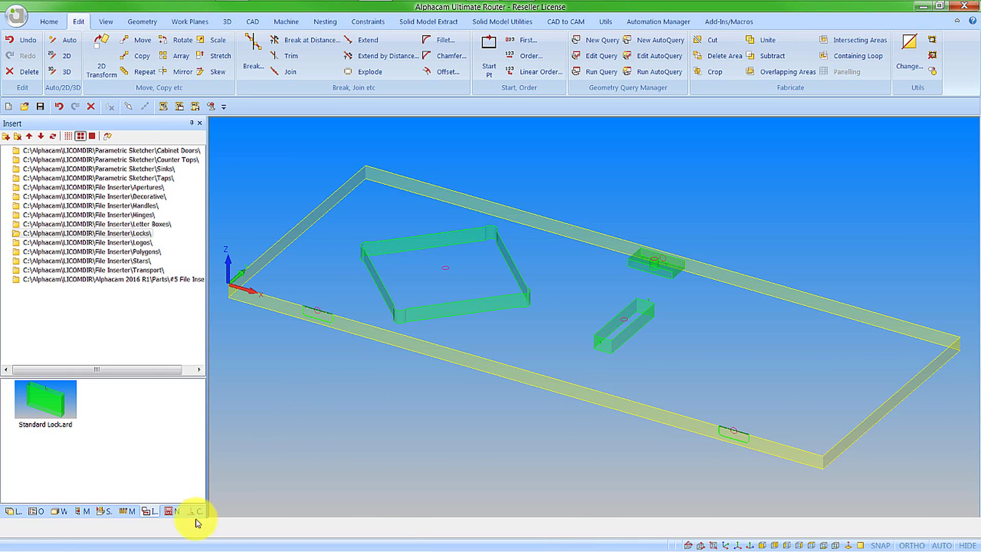
{"action": "left_click", "coordinate": [83, 511]}
{"action": "left_click", "coordinate": [7, 150]}
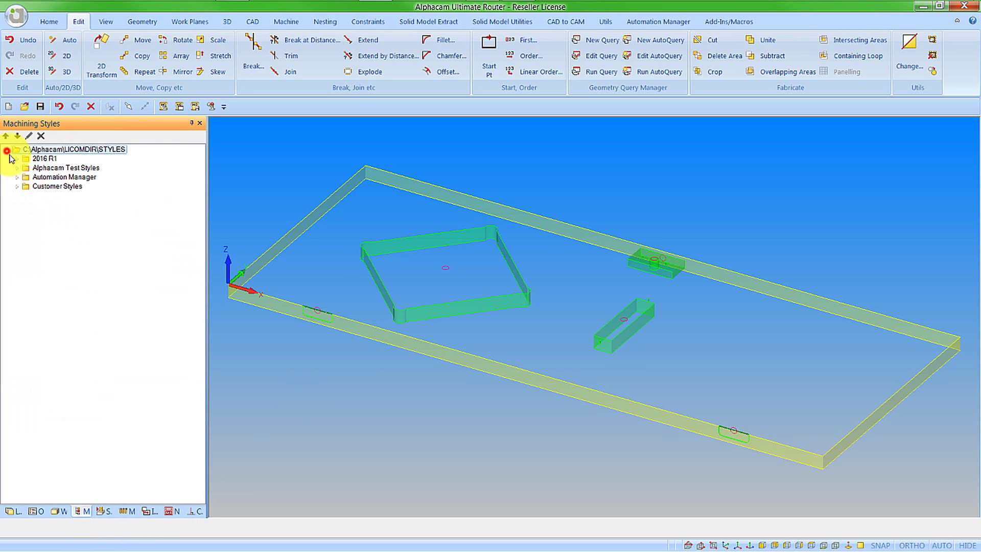
{"action": "left_click", "coordinate": [17, 159]}
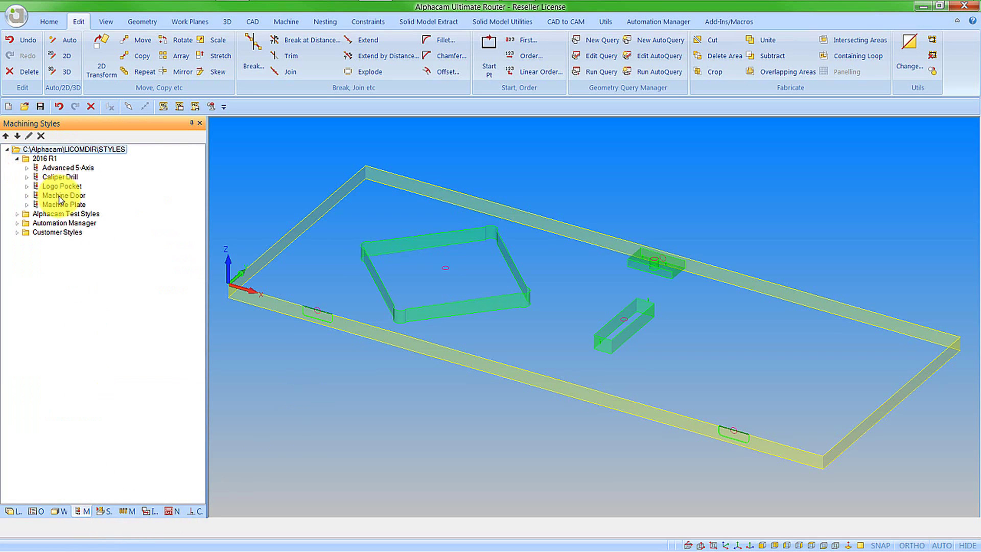
{"action": "right_click", "coordinate": [60, 196]}
{"action": "left_click", "coordinate": [92, 204]}
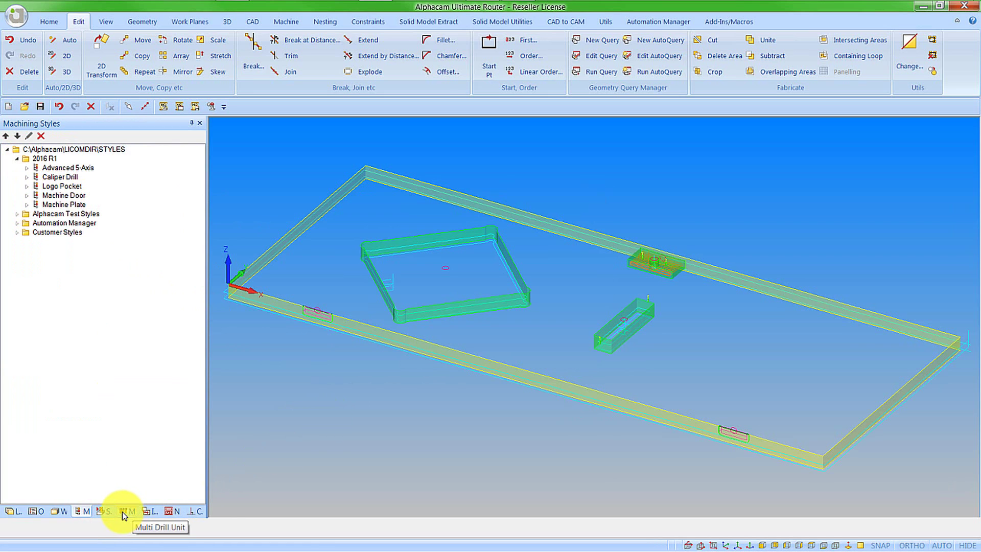
Insert #2 Door Material Blank from #5 File Inserter as stock at 0,0
{"action": "left_click", "coordinate": [151, 511]}
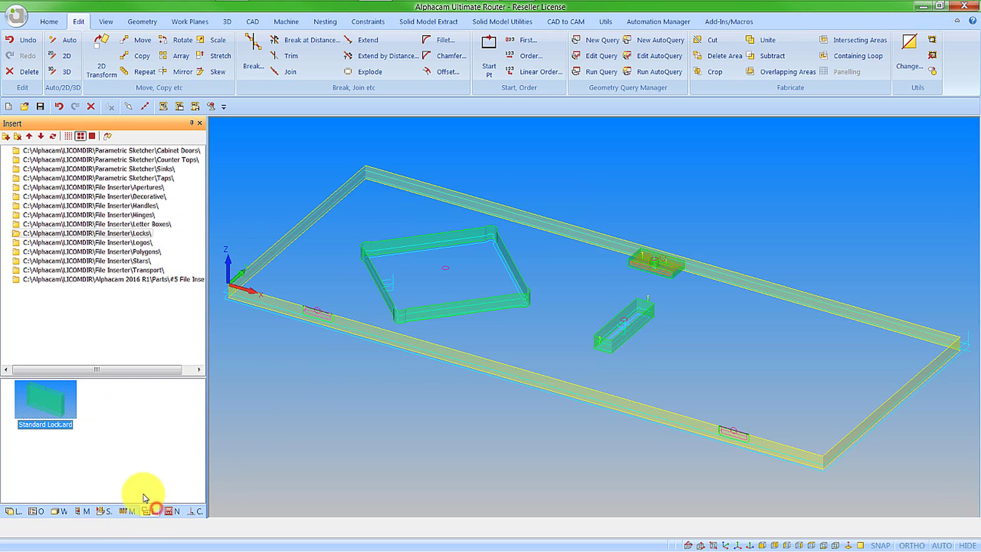
{"action": "left_click", "coordinate": [94, 283]}
{"action": "left_click_drag", "start_coordinate": [136, 400], "coordinate": [341, 334]}
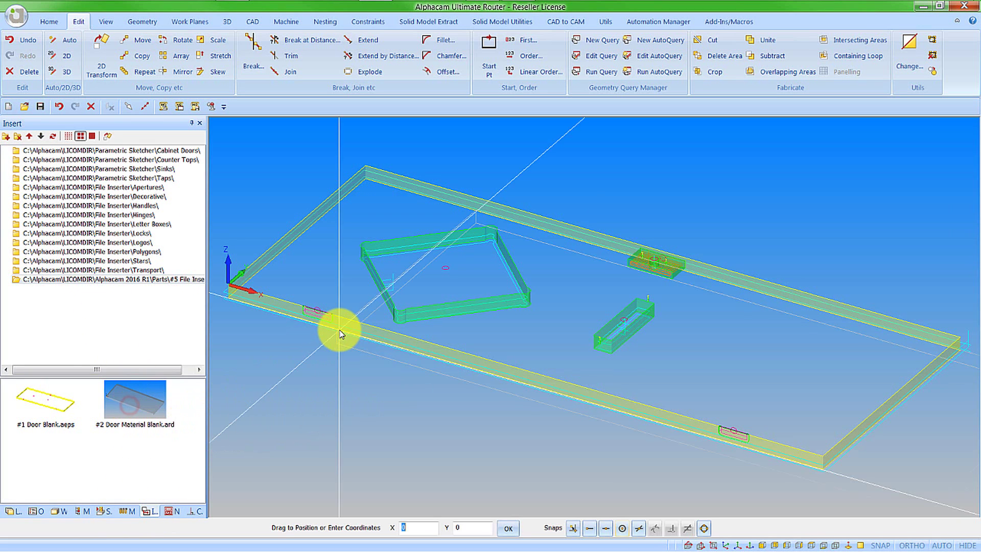
{"action": "left_click", "coordinate": [507, 528]}
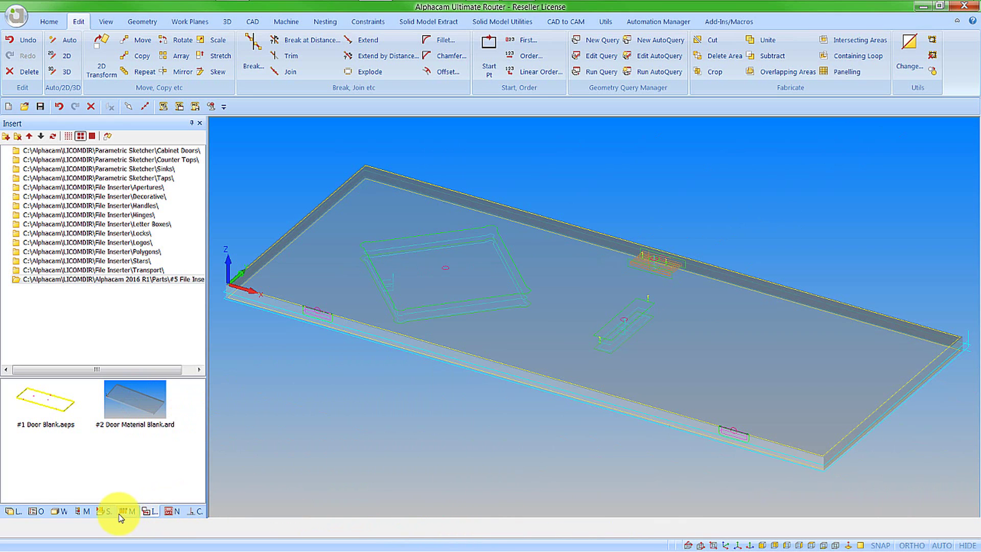
Run a solid simulation of the door machining at increased playback speed
{"action": "left_click", "coordinate": [102, 511]}
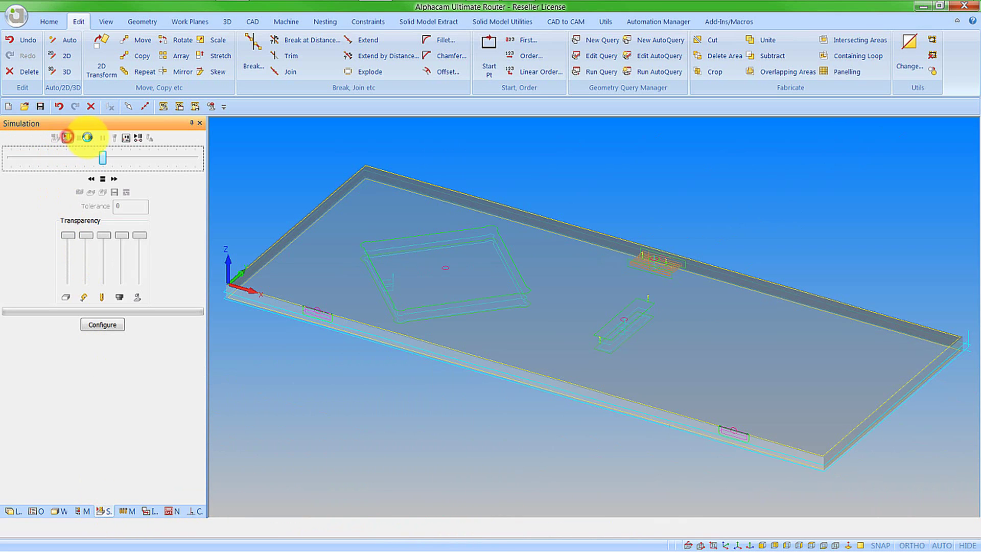
{"action": "left_click", "coordinate": [90, 138]}
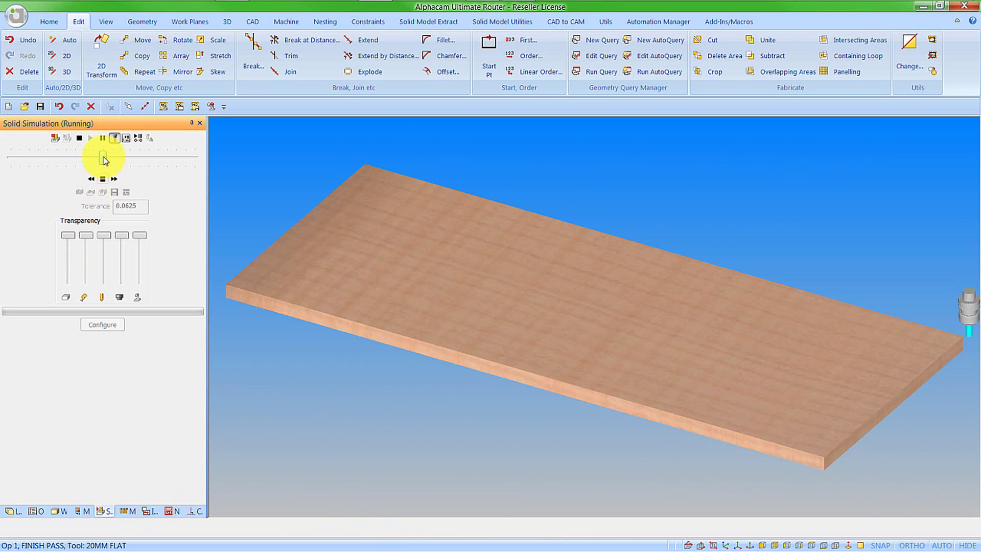
{"action": "left_click_drag", "start_coordinate": [103, 158], "coordinate": [186, 159]}
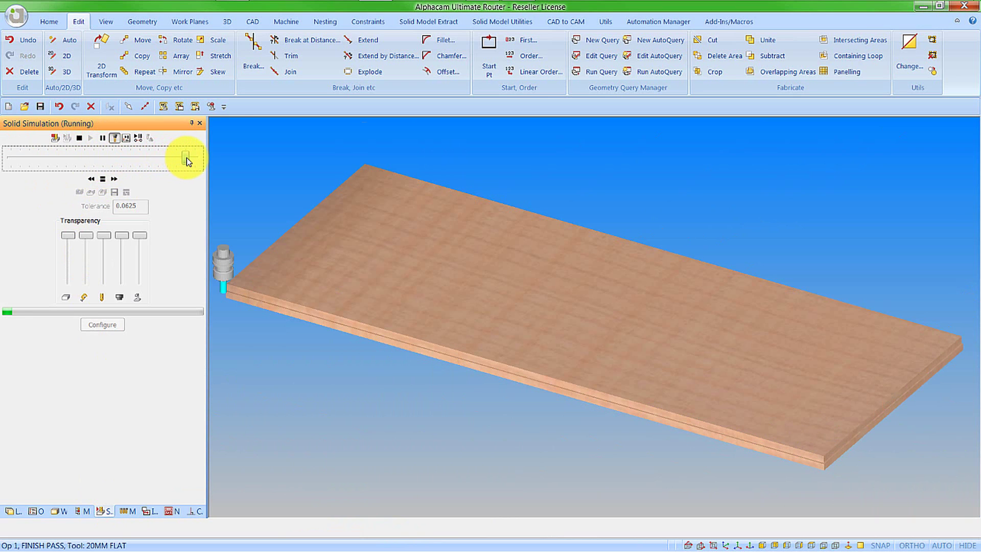